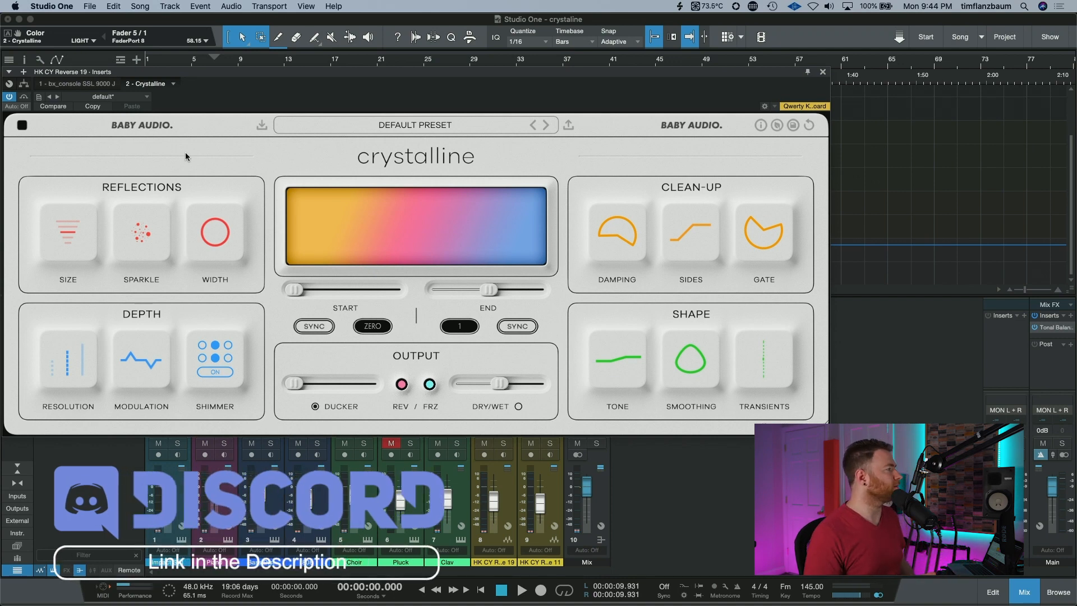
# Try the Spacey setting for the reflection size and return it to Medium
pyautogui.moveTo(147, 240)
pyautogui.moveTo(207, 240)
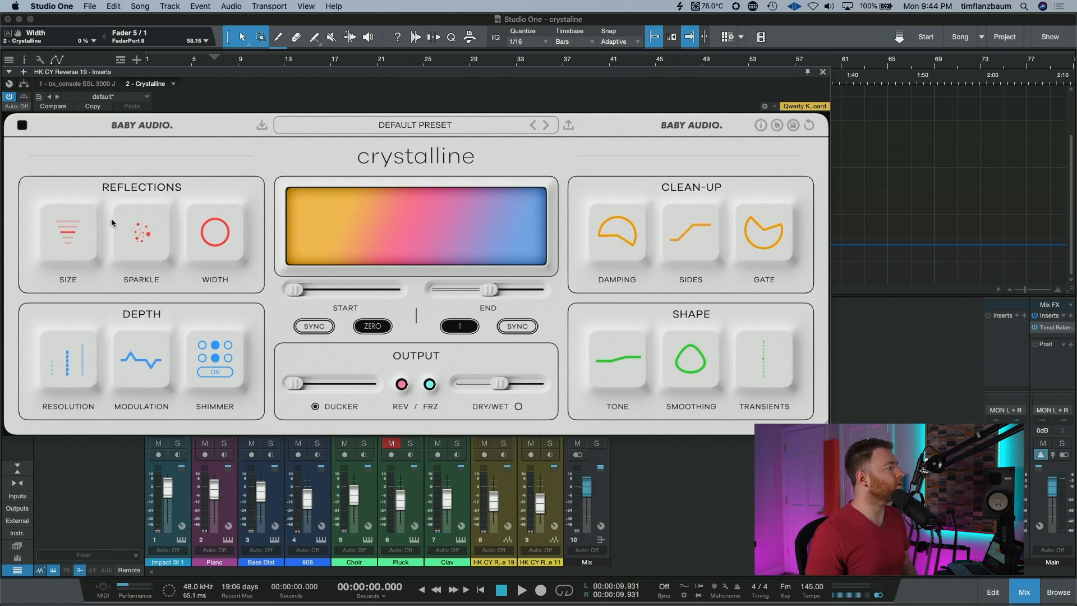
pyautogui.moveTo(54, 250)
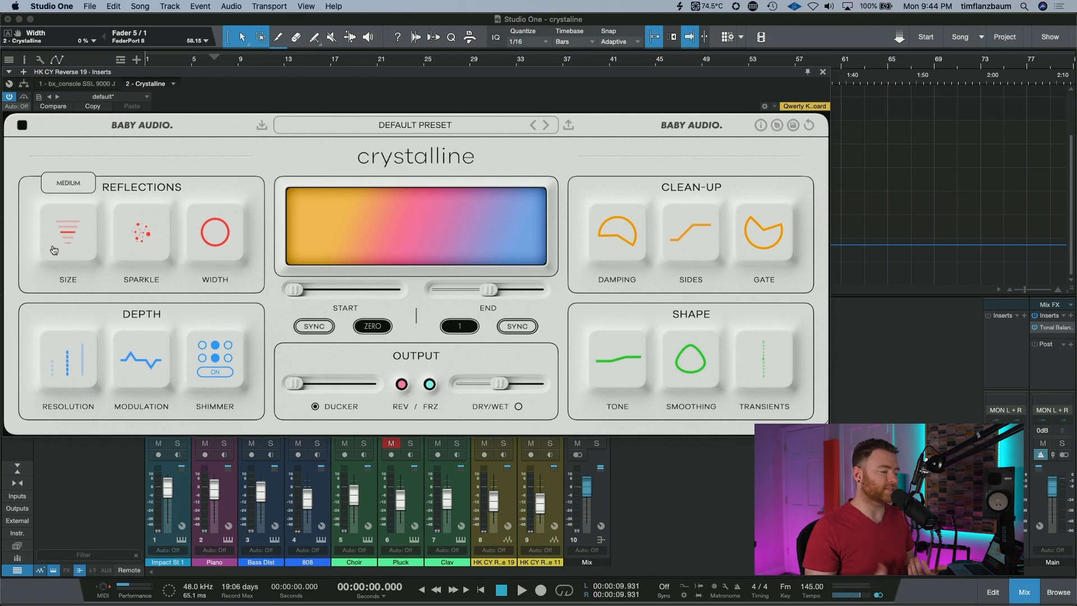
pyautogui.moveTo(51, 247); pyautogui.dragTo(39, 116)
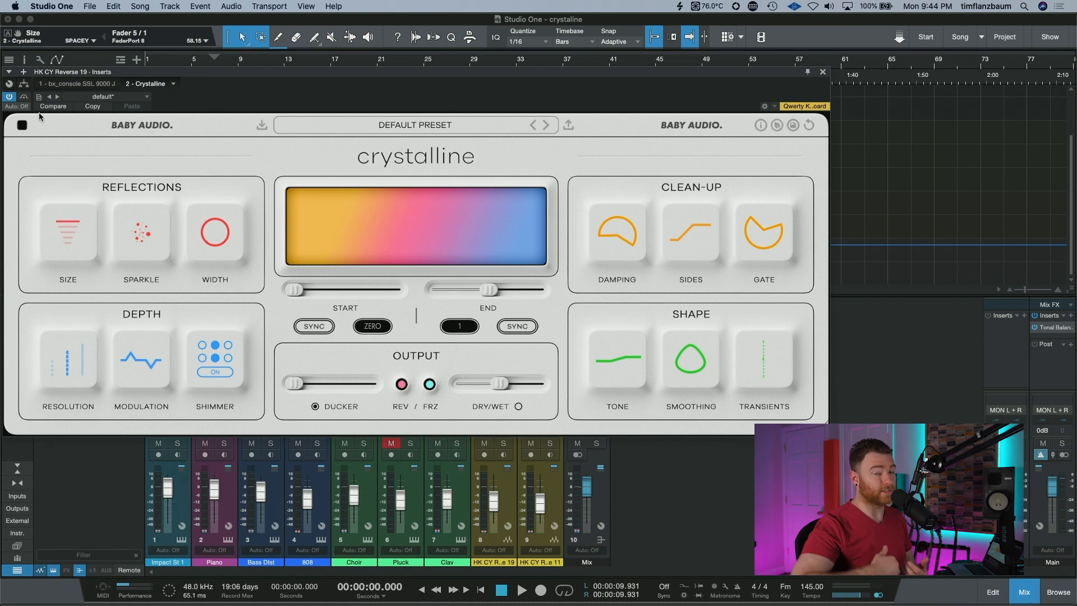
pyautogui.moveTo(79, 218); pyautogui.dragTo(89, 213)
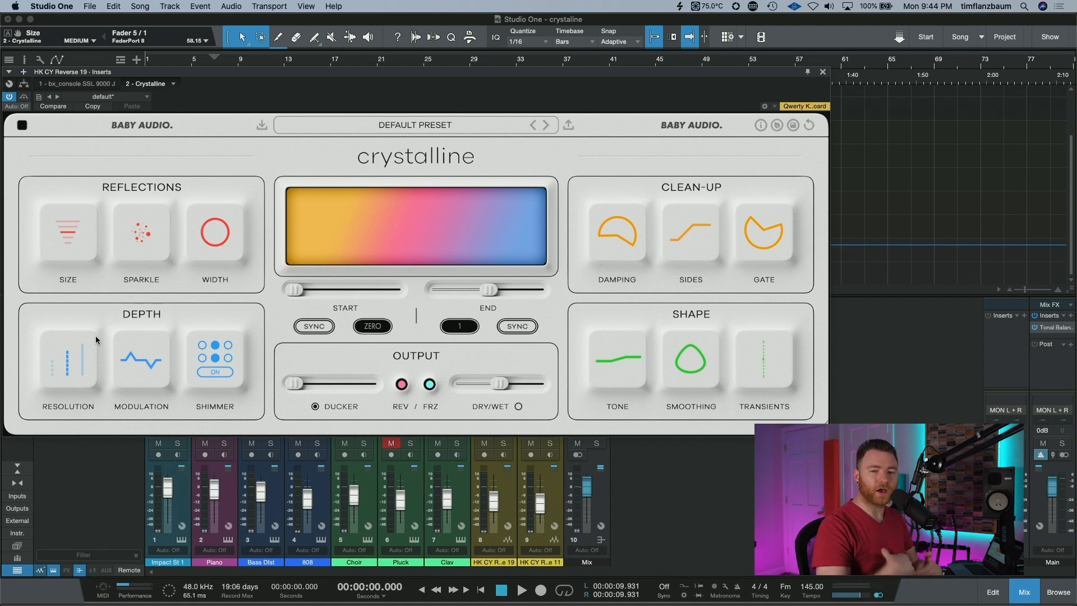
# Try the depth resolution at Pristine and Basic, and return it to High
pyautogui.moveTo(89, 372)
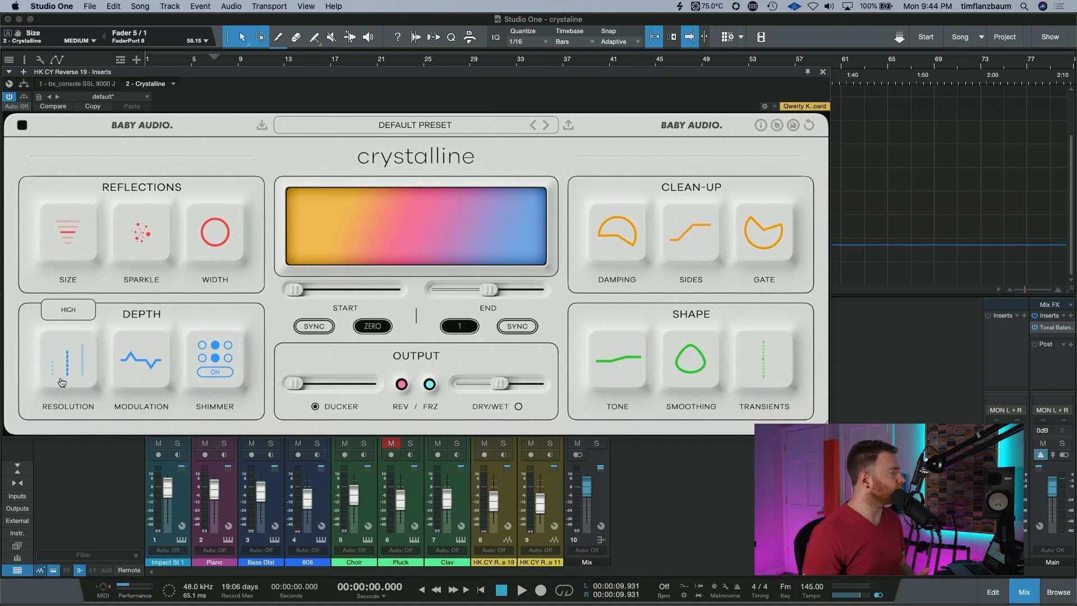
pyautogui.moveTo(48, 376); pyautogui.dragTo(52, 305)
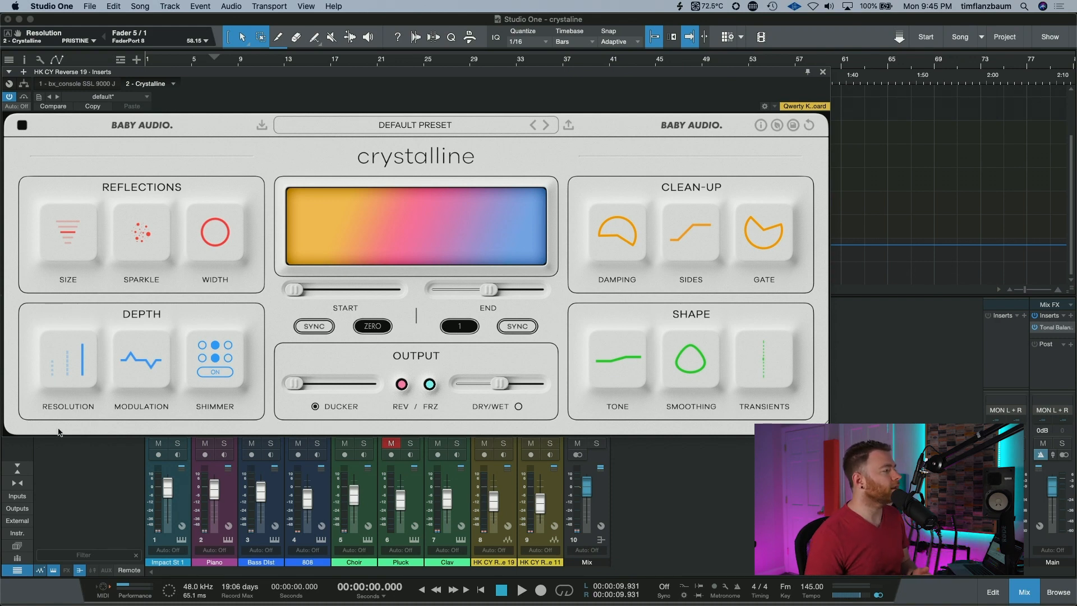
pyautogui.moveTo(53, 389); pyautogui.dragTo(56, 556)
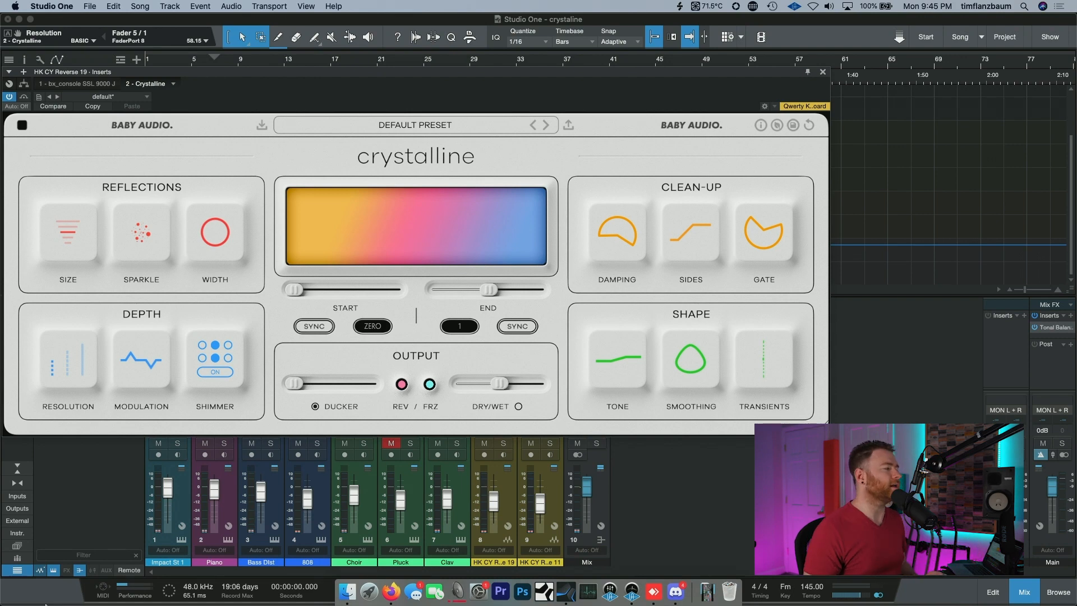
pyautogui.moveTo(68, 361); pyautogui.dragTo(70, 342)
# Try a modulation of 66 before resetting it to its default, and switch the shimmer to its highest multiplier
pyautogui.moveTo(141, 367)
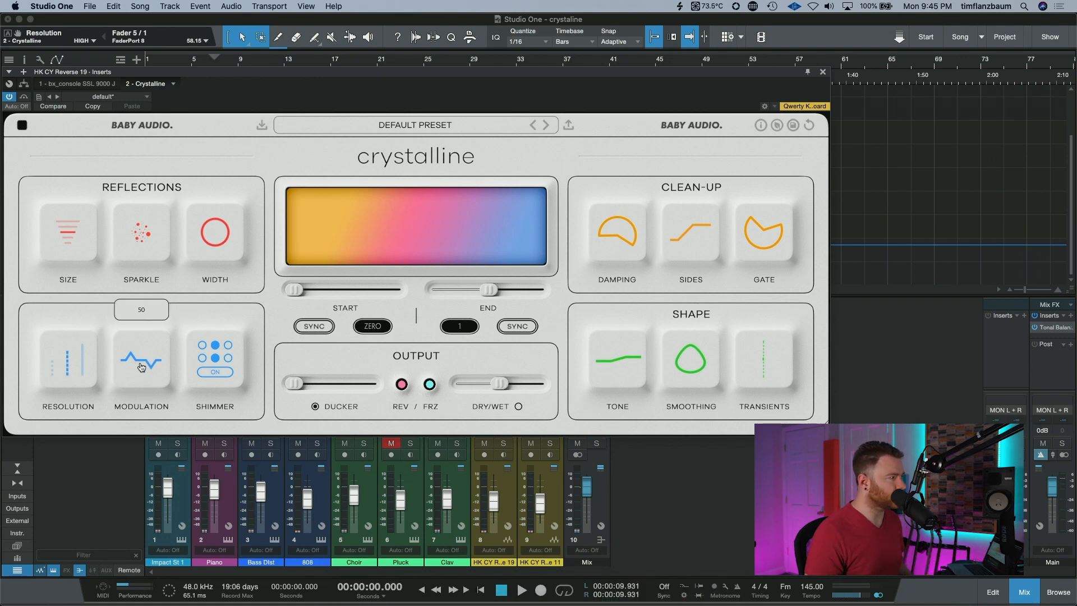
pyautogui.moveTo(141, 371); pyautogui.dragTo(138, 345)
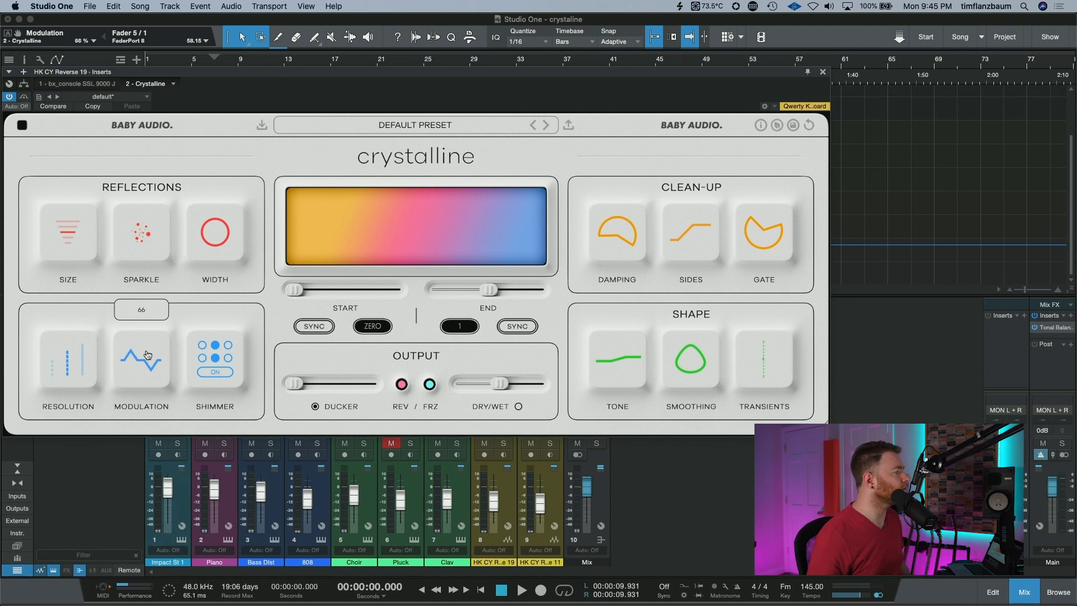
pyautogui.doubleClick(147, 354)
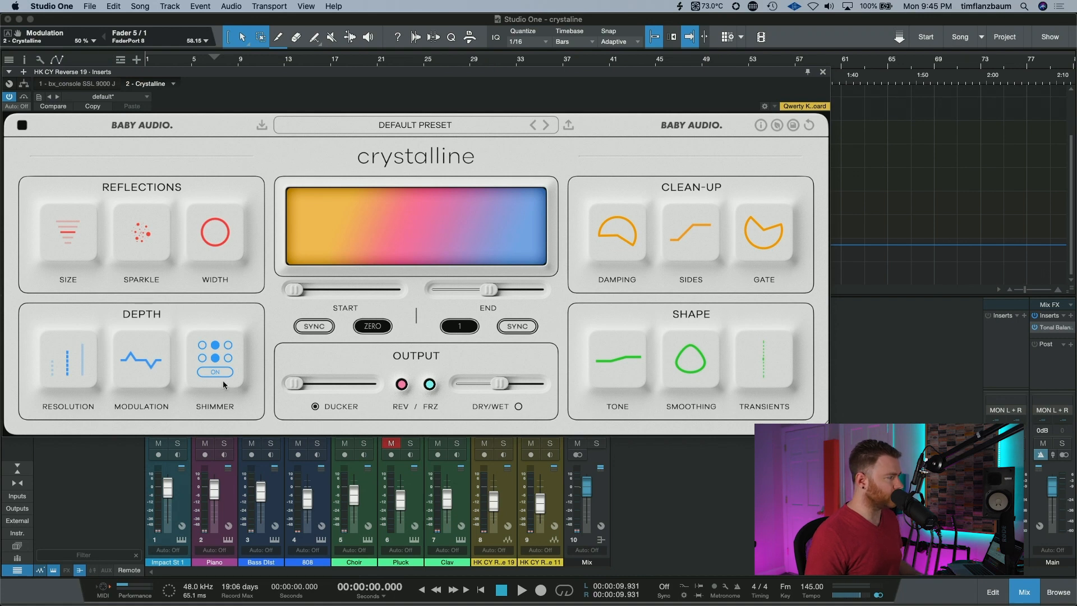
pyautogui.moveTo(213, 355)
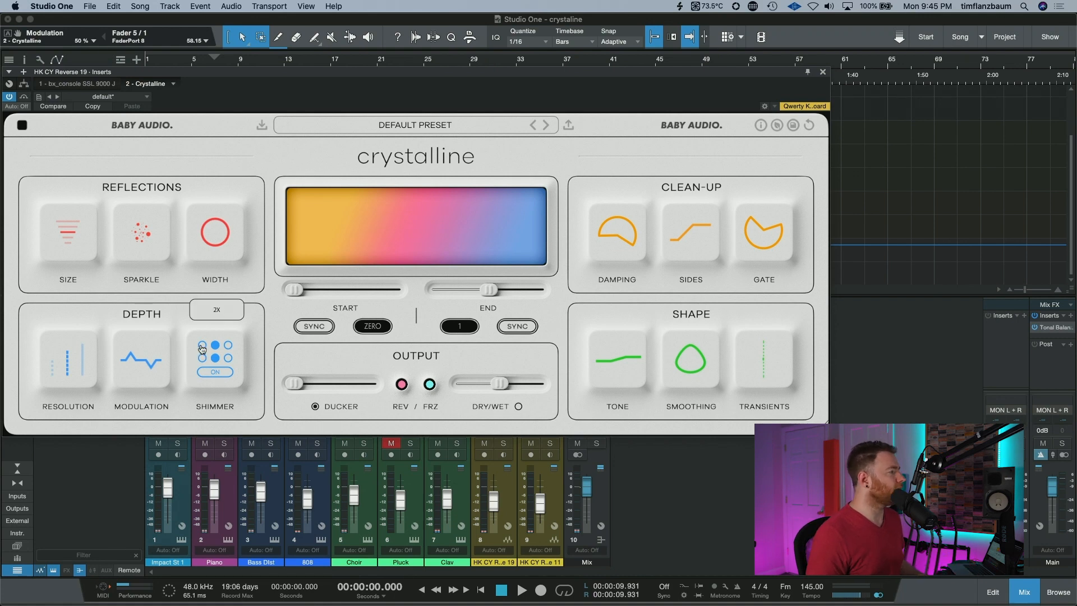
pyautogui.click(226, 361)
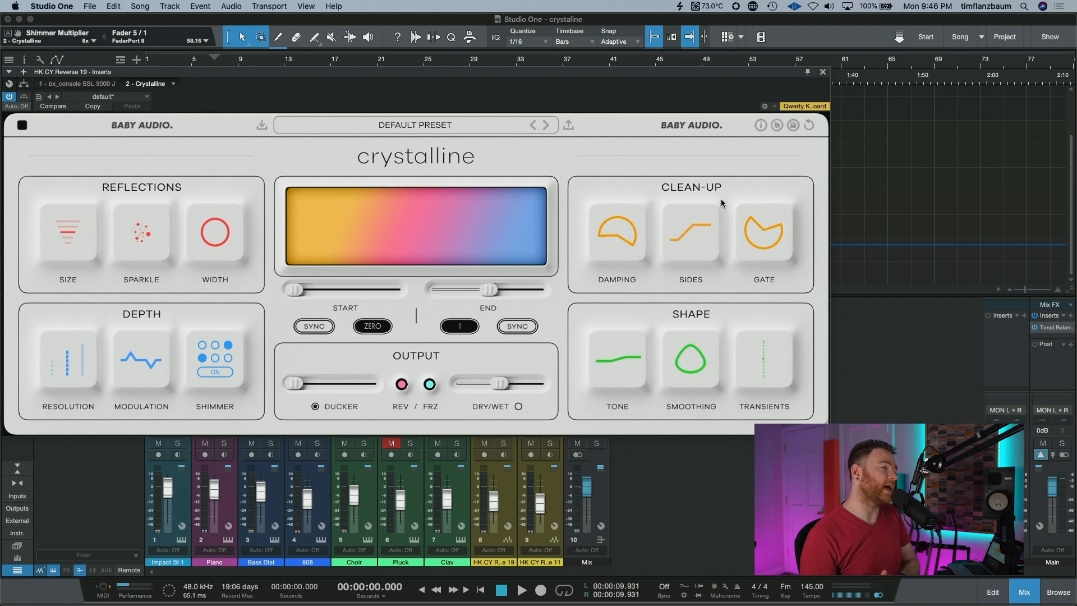
# Set the clean-up Sides filter to 185 Hz
pyautogui.moveTo(696, 250)
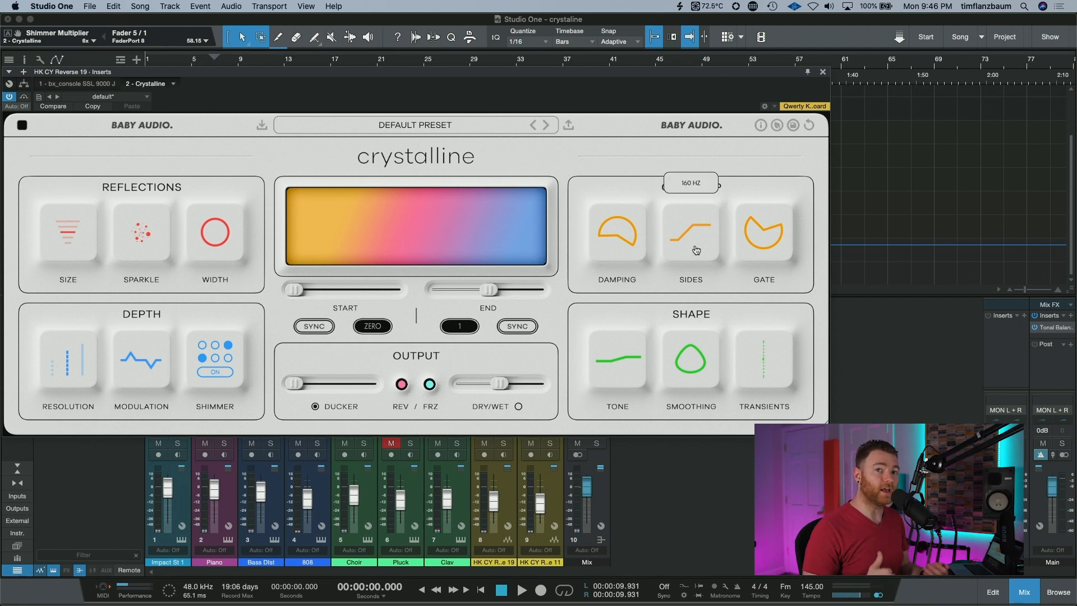
pyautogui.scroll(-4, 698, 248)
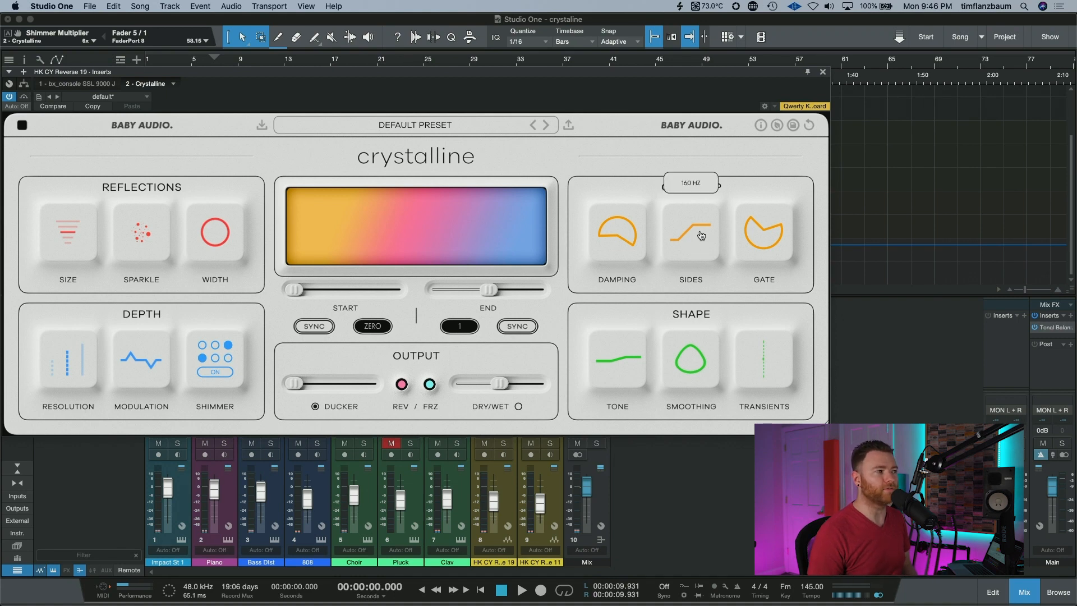
pyautogui.moveTo(699, 249)
pyautogui.mouseDown()
pyautogui.moveTo(699, 261)
pyautogui.moveTo(692, 183)
pyautogui.moveTo(700, 235)
pyautogui.mouseUp()
pyautogui.scroll(2, 698, 252)
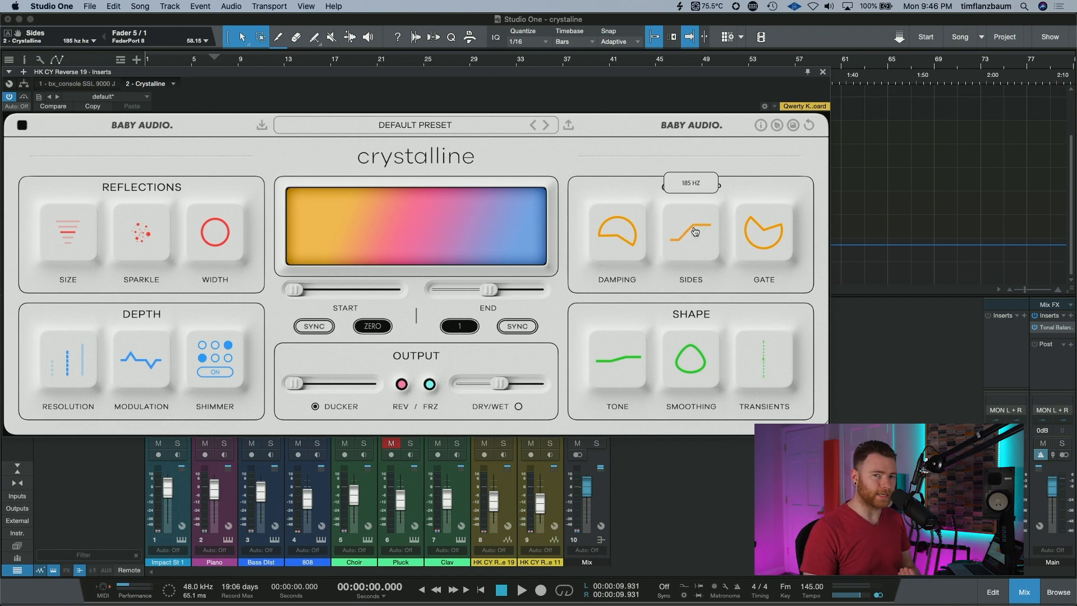
# Set the clean-up gate's threshold to -33 dB
pyautogui.moveTo(605, 256)
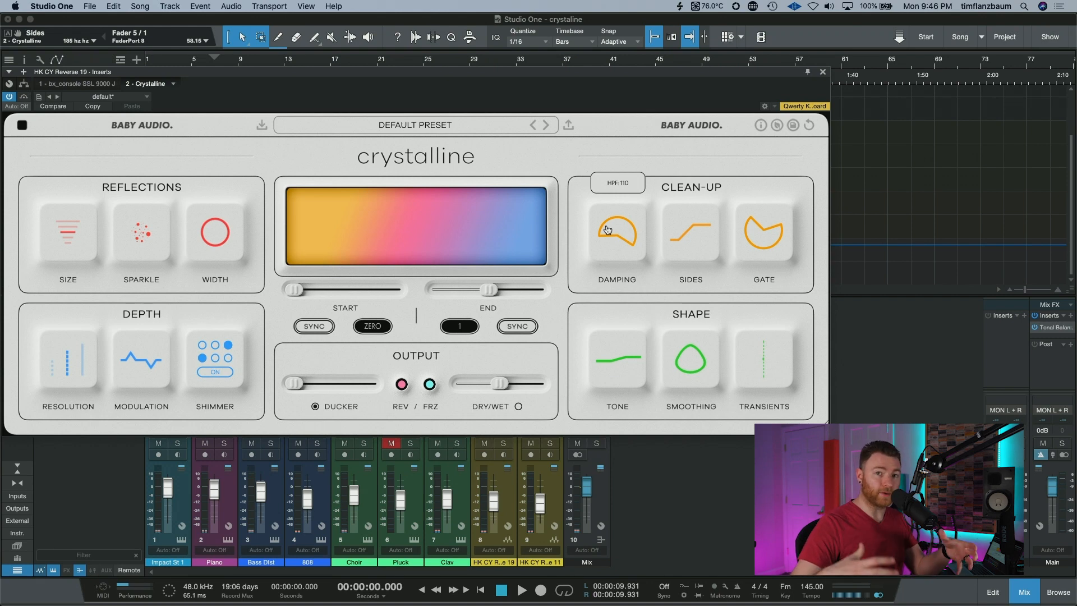
pyautogui.moveTo(773, 246)
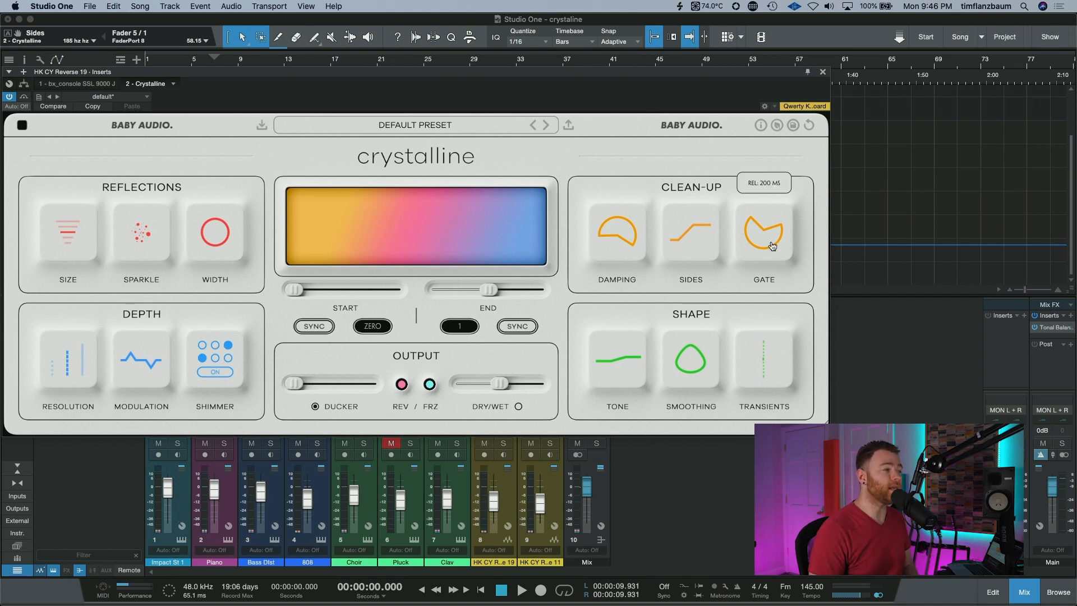
pyautogui.moveTo(773, 247); pyautogui.dragTo(739, 318)
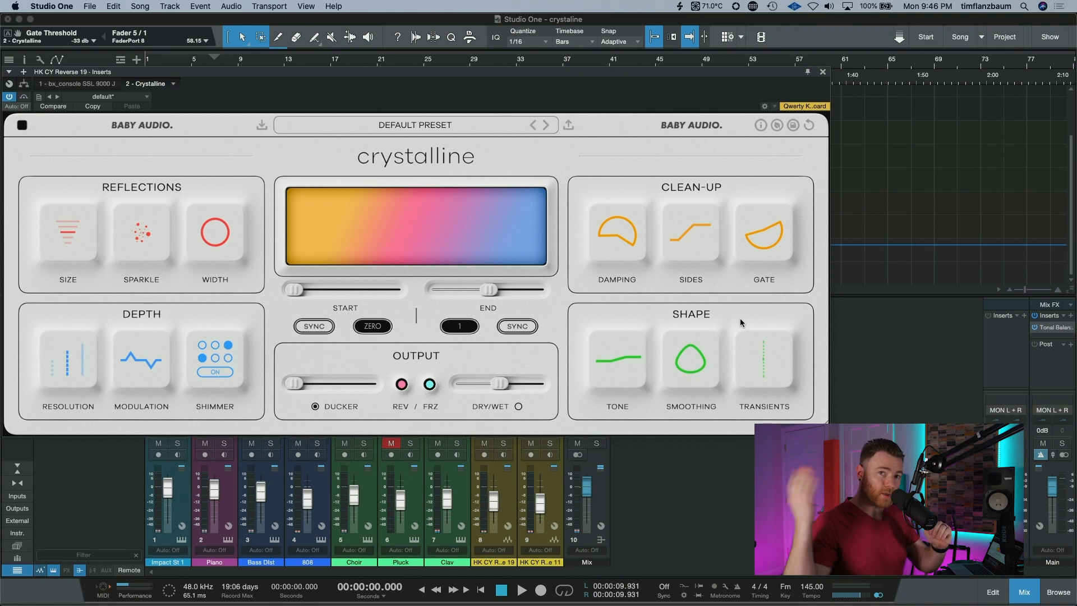
# Set the reverb's tone to +17% in the Shape section
pyautogui.moveTo(641, 234)
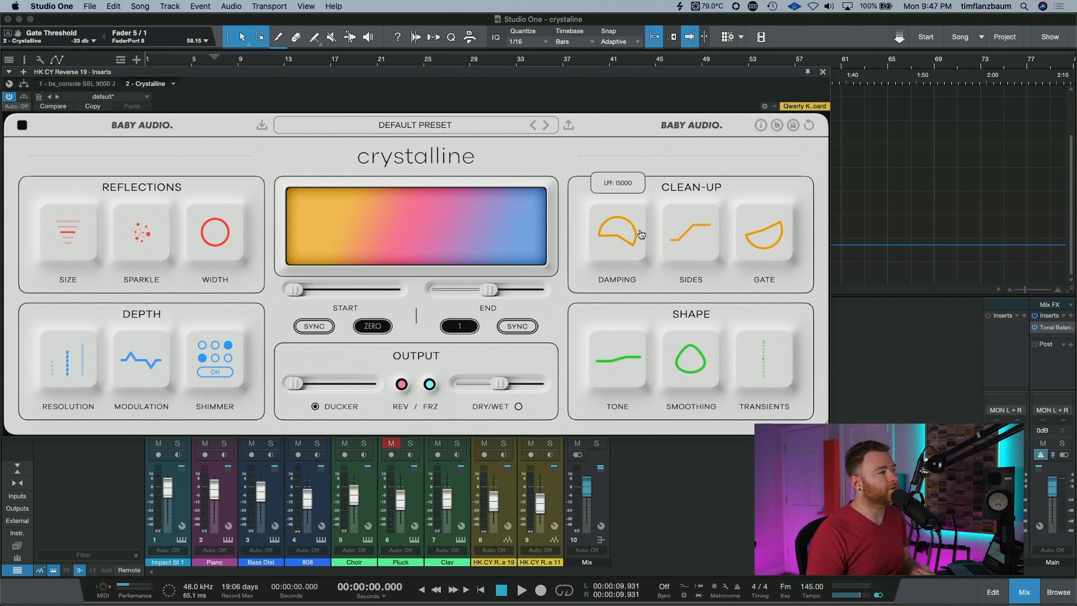
pyautogui.moveTo(620, 369)
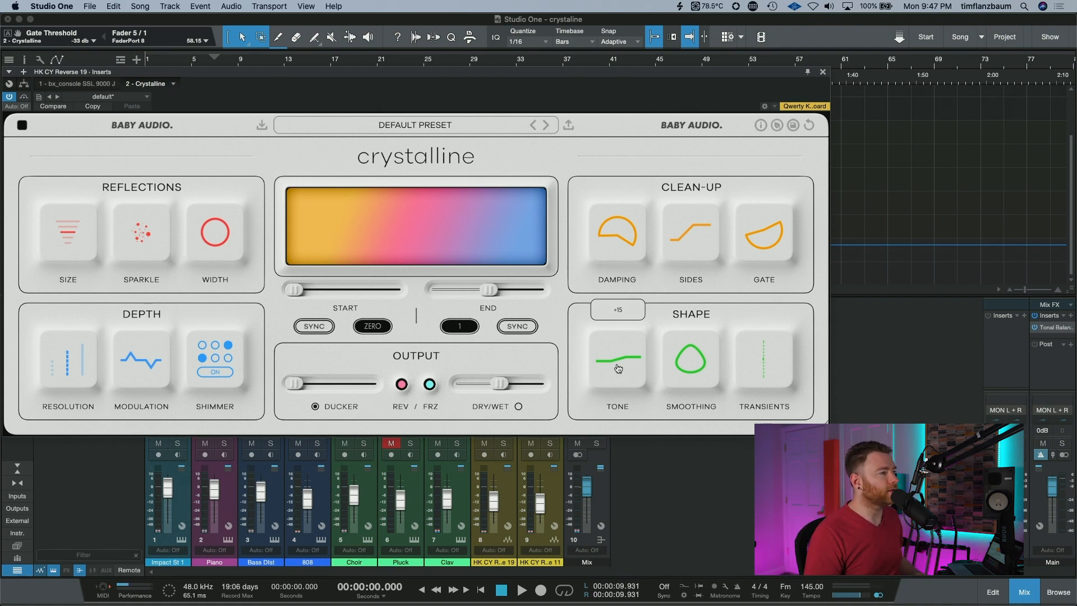
pyautogui.moveTo(618, 369)
pyautogui.mouseDown()
pyautogui.moveTo(621, 305)
pyautogui.moveTo(632, 409)
pyautogui.moveTo(607, 411)
pyautogui.moveTo(618, 370)
pyautogui.mouseUp()
# Try out different smoothing and transients amounts in the Shape section
pyautogui.moveTo(690, 375)
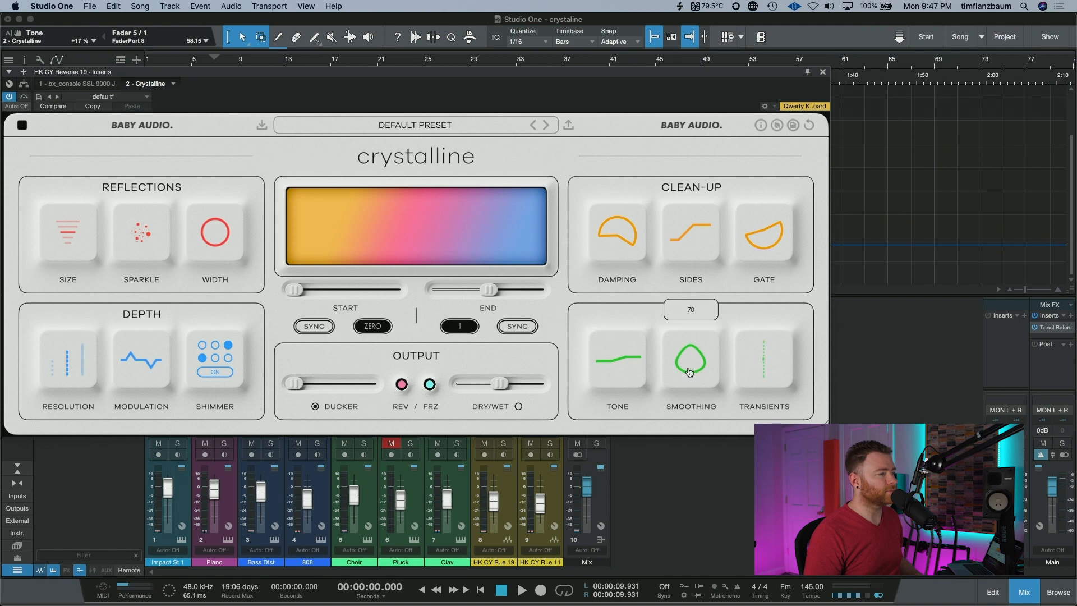
pyautogui.moveTo(689, 372); pyautogui.dragTo(673, 416)
pyautogui.moveTo(772, 366)
pyautogui.moveTo(772, 366)
pyautogui.mouseDown()
pyautogui.moveTo(772, 308)
pyautogui.moveTo(769, 348)
pyautogui.moveTo(756, 285)
pyautogui.moveTo(769, 351)
pyautogui.mouseUp()
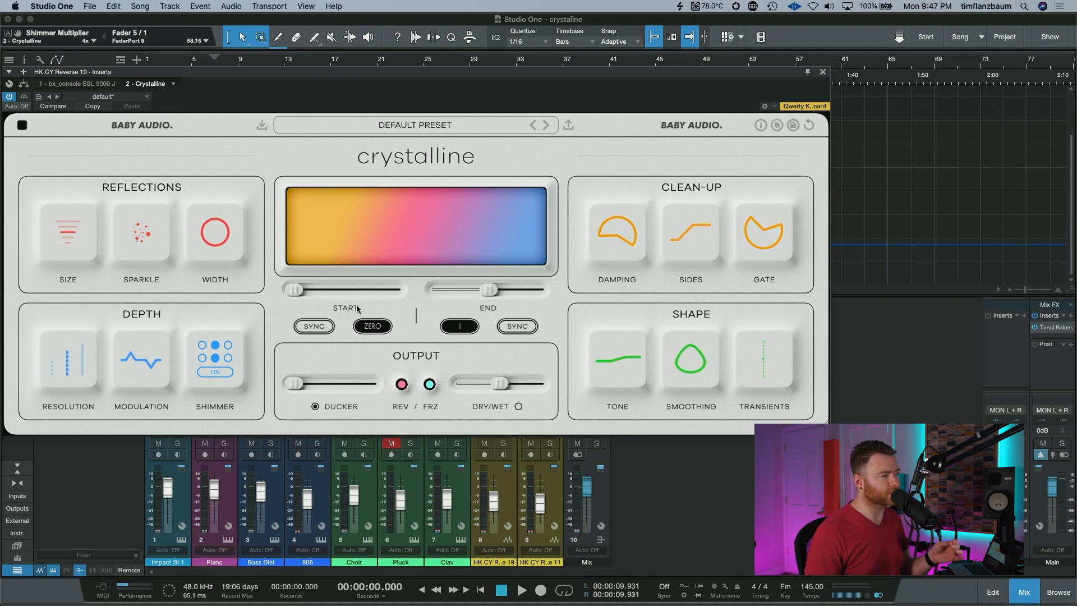
# Try a synced start time of 1/16 before returning it to ZERO, and readjust the end time to 1
pyautogui.click(373, 326)
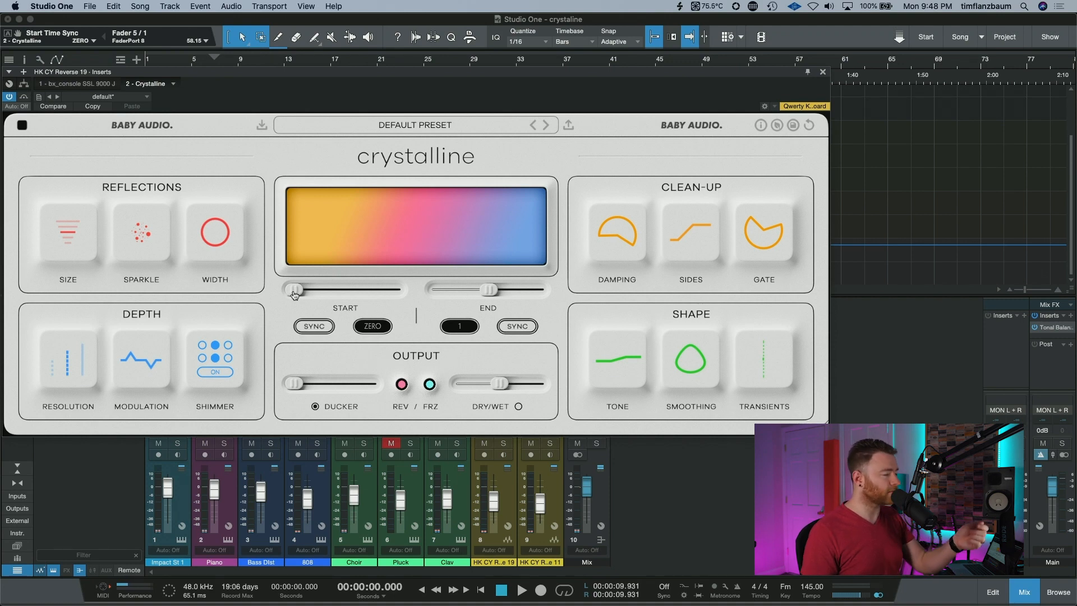
pyautogui.moveTo(293, 294); pyautogui.dragTo(312, 296)
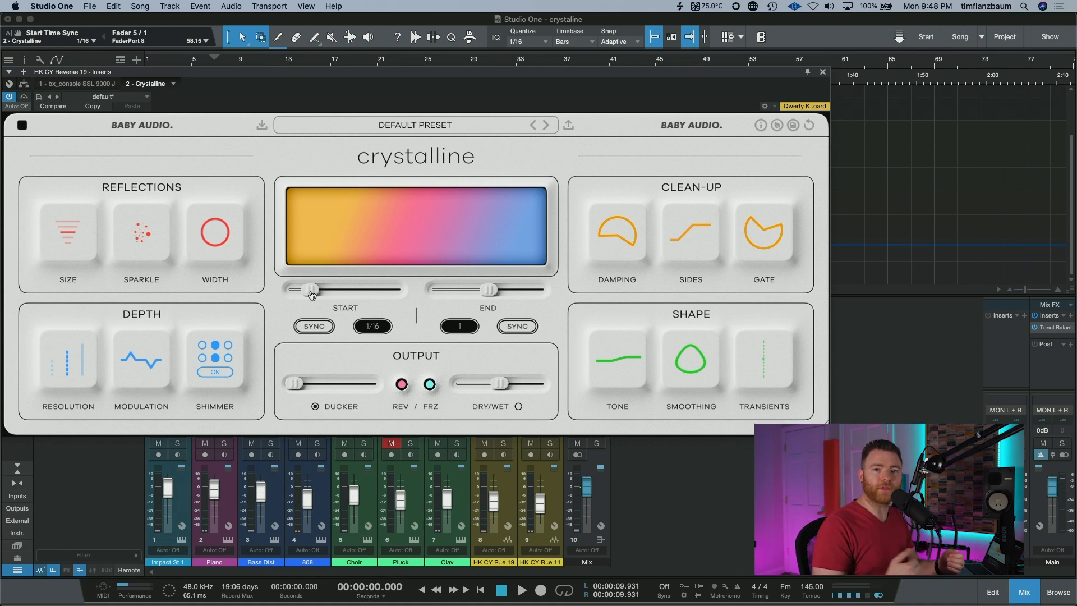
pyautogui.moveTo(313, 295); pyautogui.dragTo(423, 301)
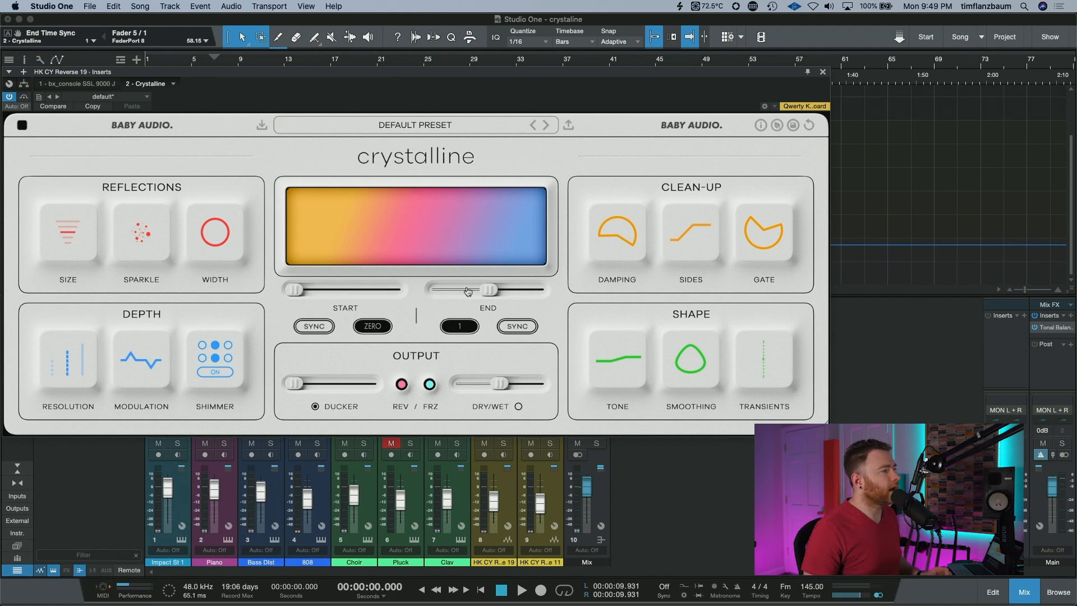
pyautogui.moveTo(494, 294)
pyautogui.mouseDown()
pyautogui.moveTo(553, 297)
pyautogui.moveTo(427, 289)
pyautogui.moveTo(489, 290)
pyautogui.mouseUp()
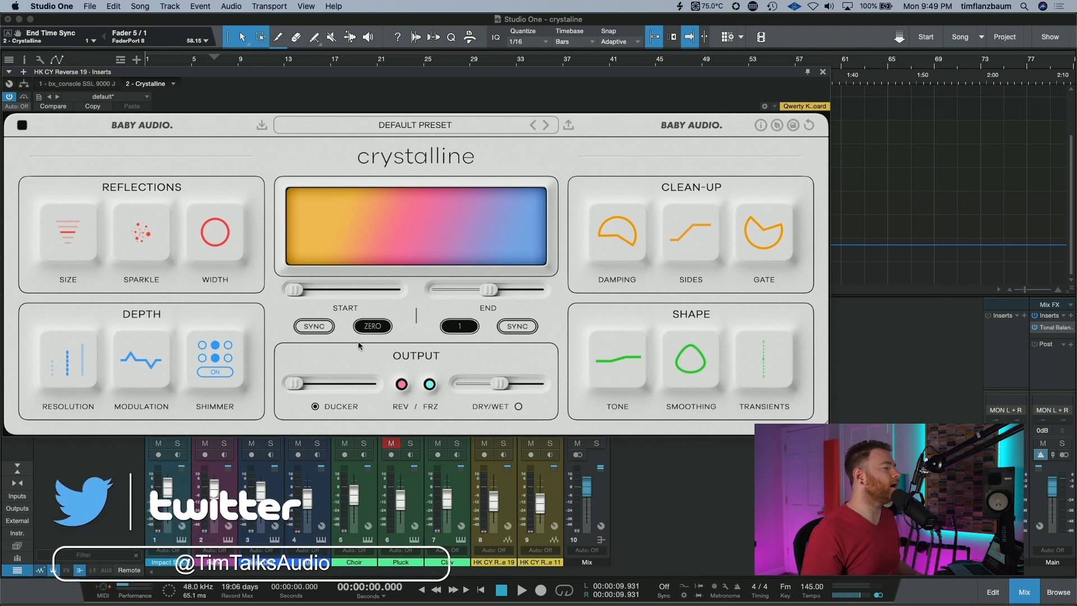
# Toggle the ducker's gentle mode off and back on
pyautogui.moveTo(322, 391)
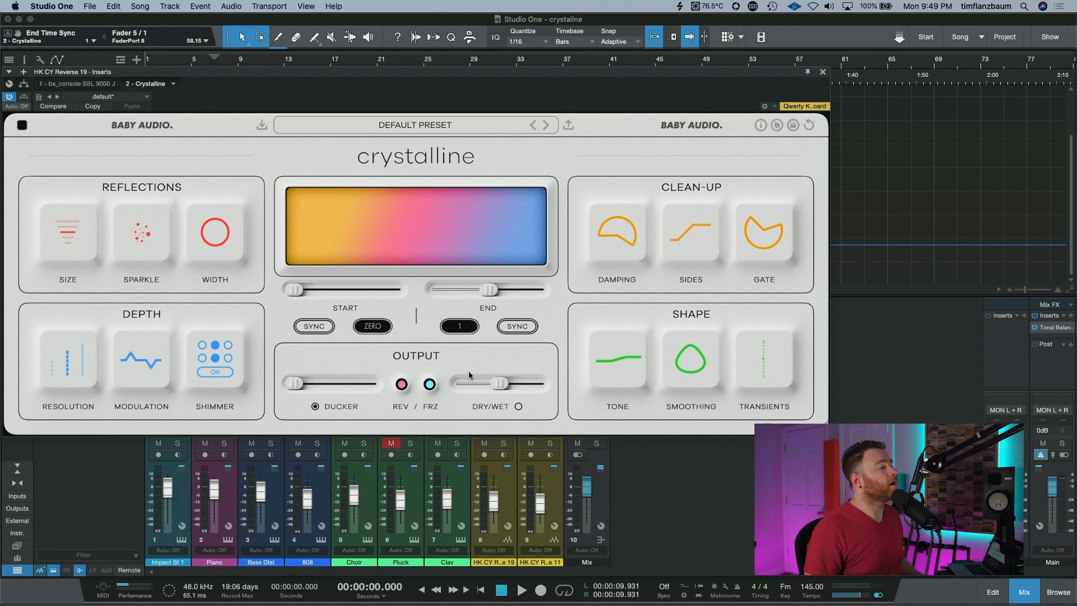
pyautogui.click(519, 405)
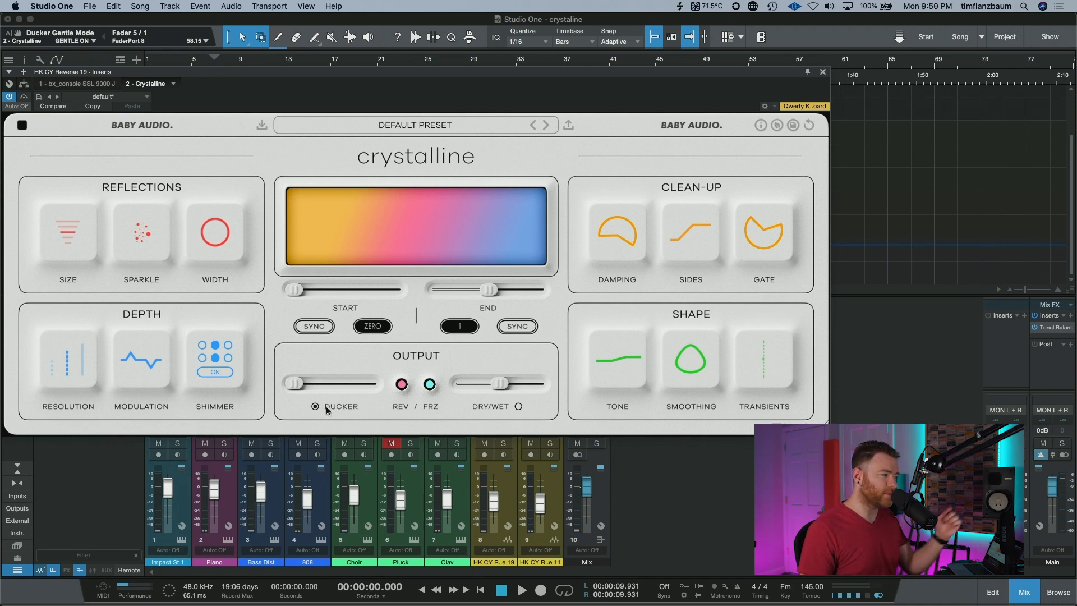
pyautogui.moveTo(315, 407)
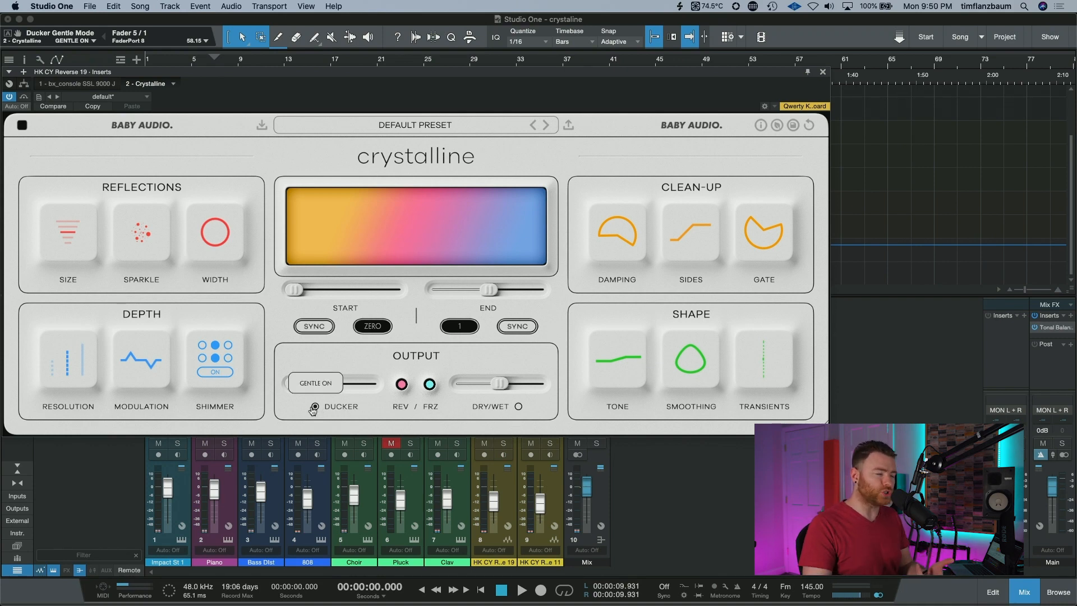
pyautogui.click(314, 407)
pyautogui.click(314, 406)
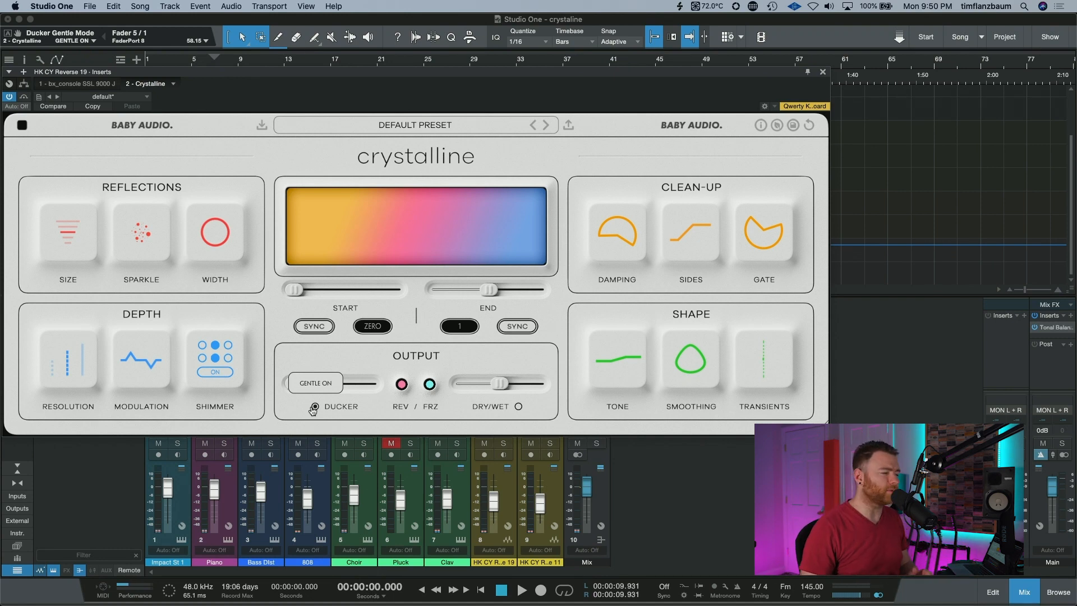
# Turn on the wet lock and set the dry/wet mix to 53%
pyautogui.click(519, 408)
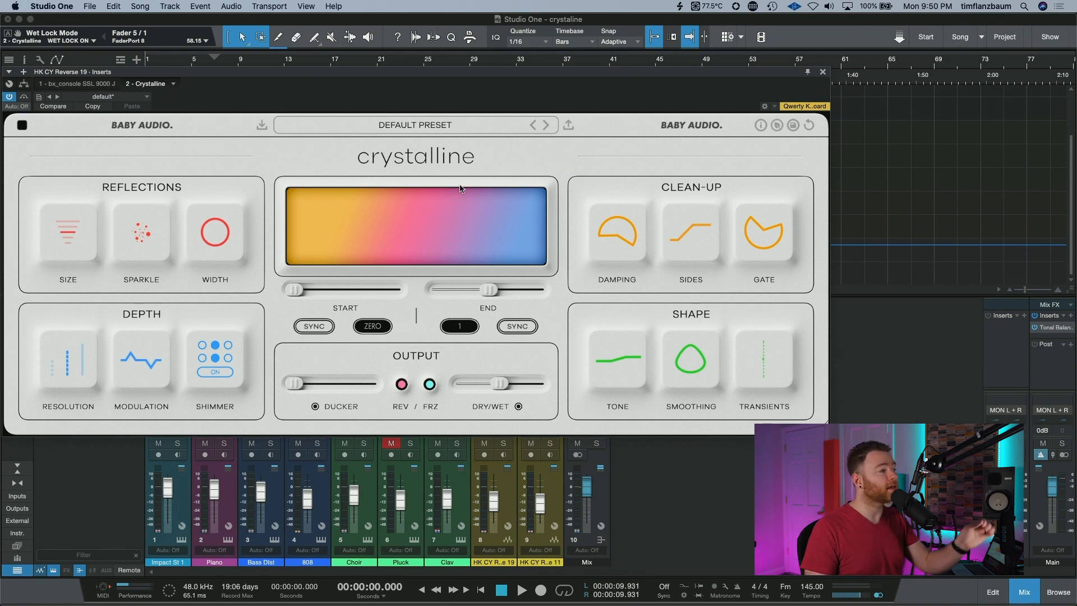
pyautogui.click(518, 407)
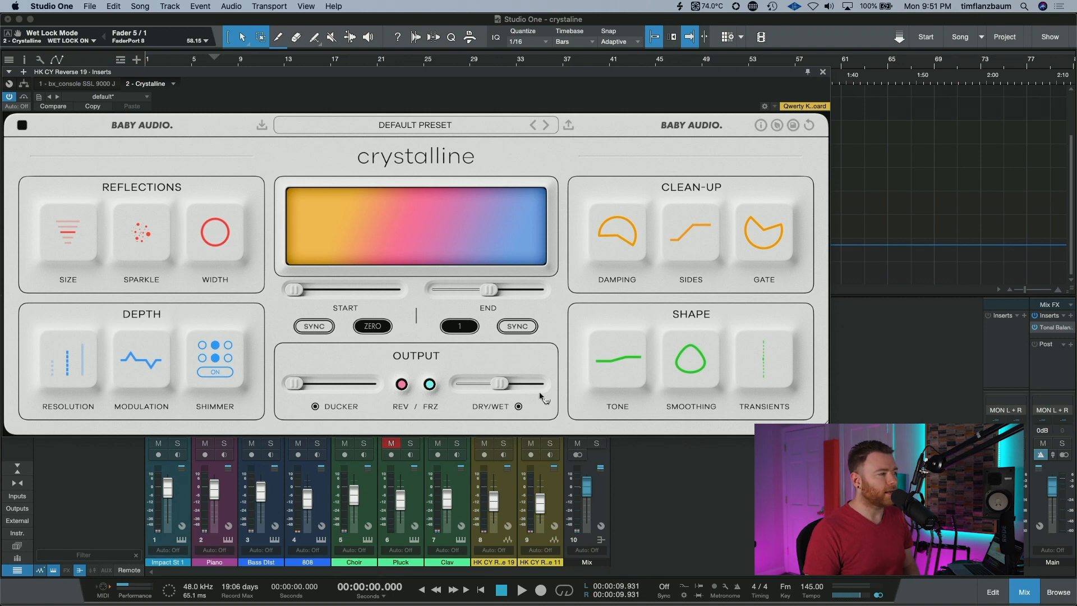
pyautogui.moveTo(499, 384); pyautogui.dragTo(494, 398)
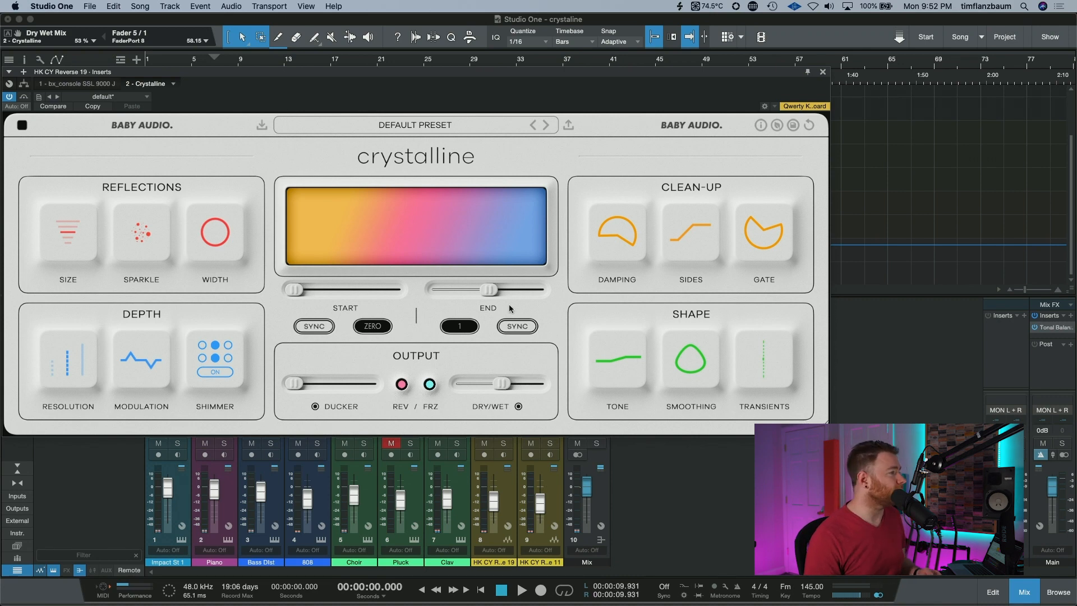
# Switch both the start and end times from tempo sync to milliseconds
pyautogui.click(321, 331)
pyautogui.click(530, 331)
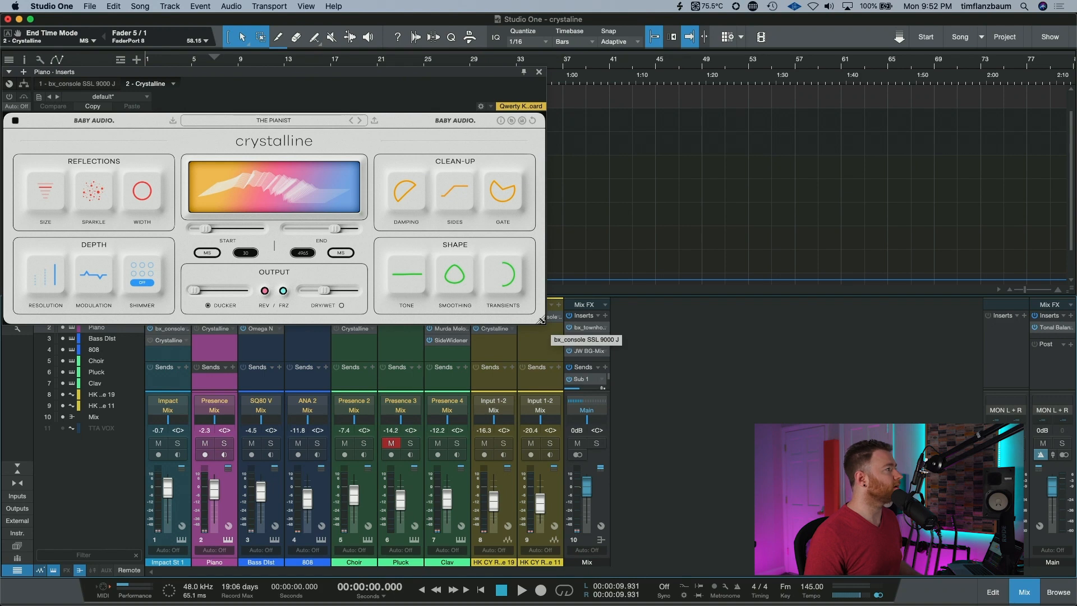
# Enlarge the Crystalline plug-in window of the Piano track
pyautogui.moveTo(541, 321); pyautogui.dragTo(847, 444)
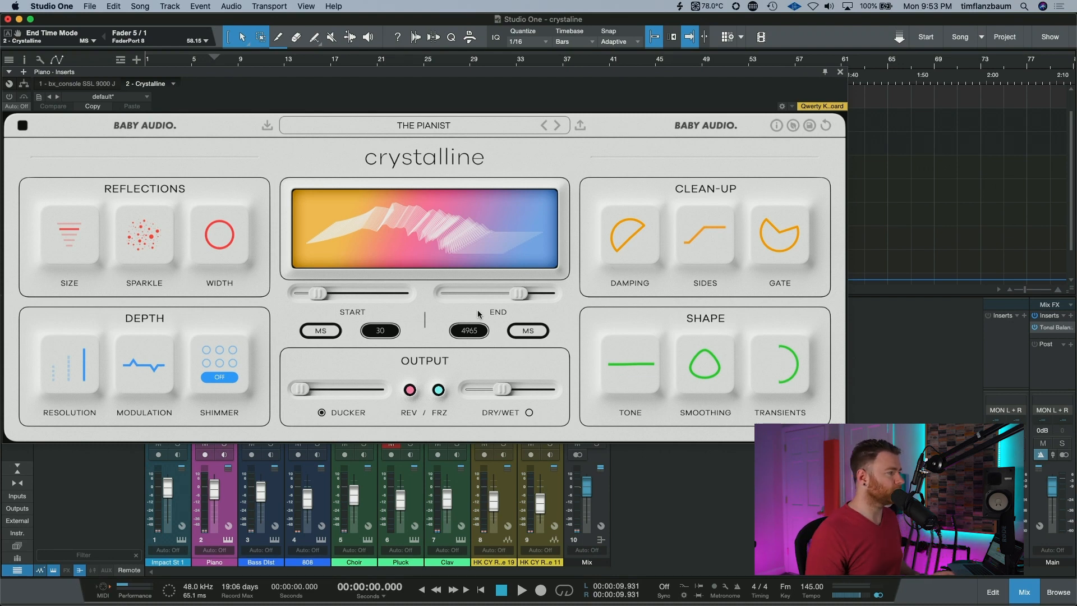
# Play the full mix, and solo the Piano track and play it with Crystalline off
pyautogui.press('space')
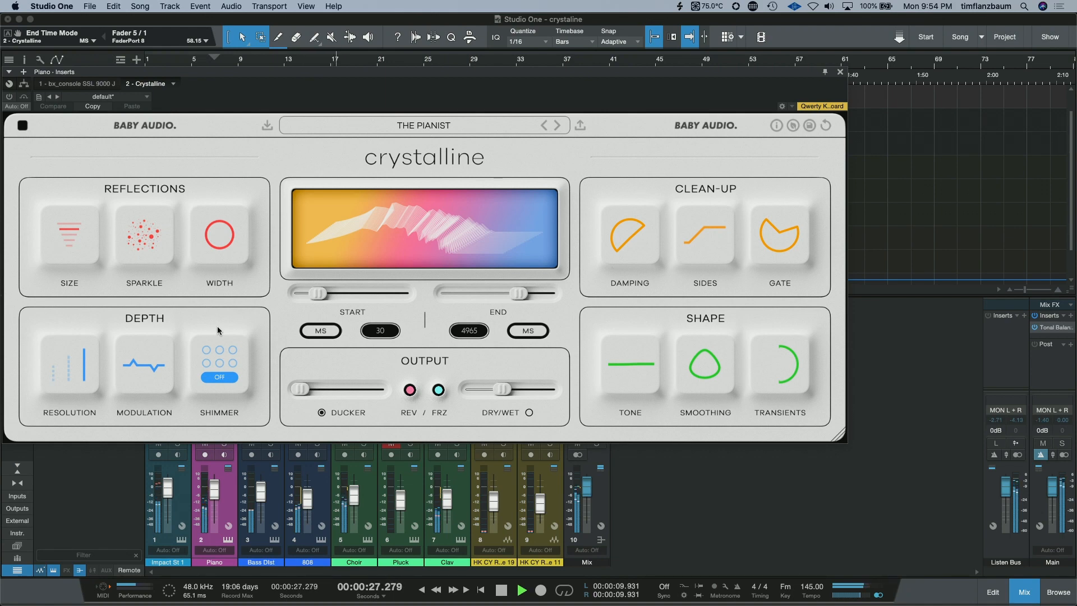
pyautogui.press('space')
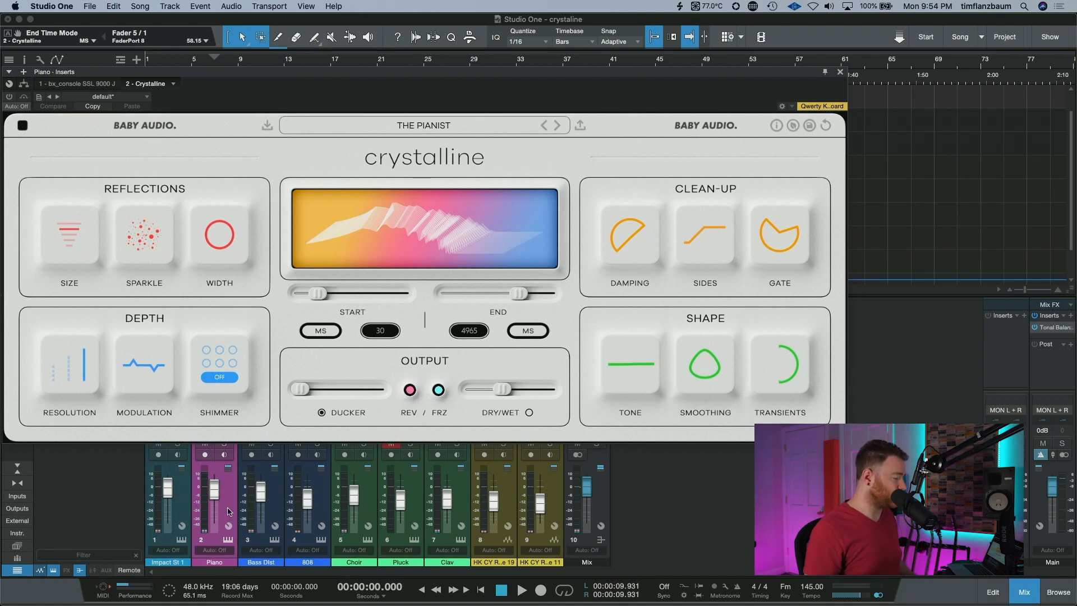
pyautogui.press('s')
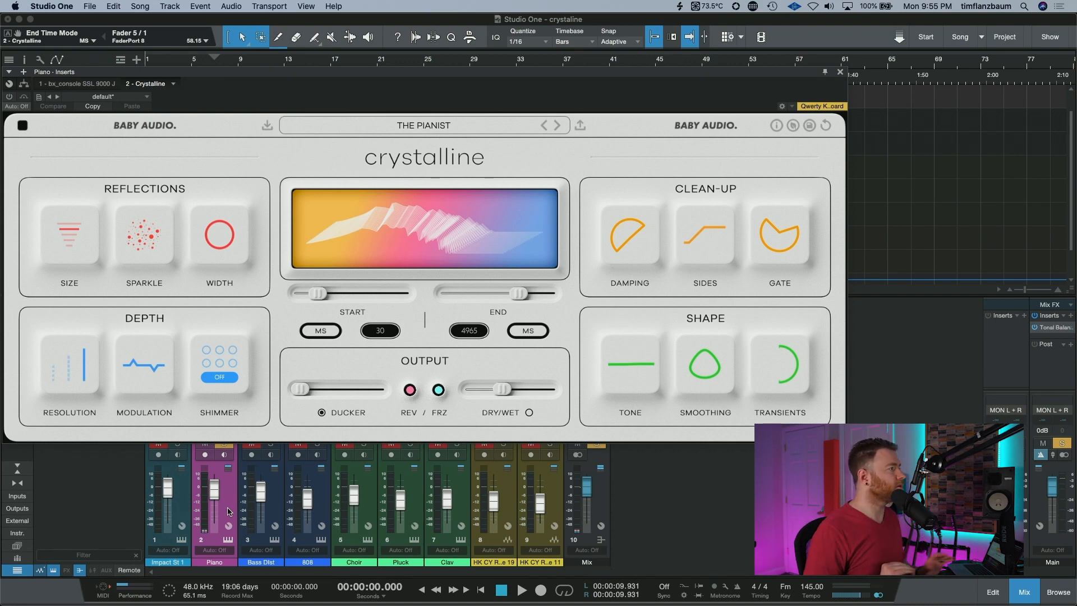
pyautogui.press('space')
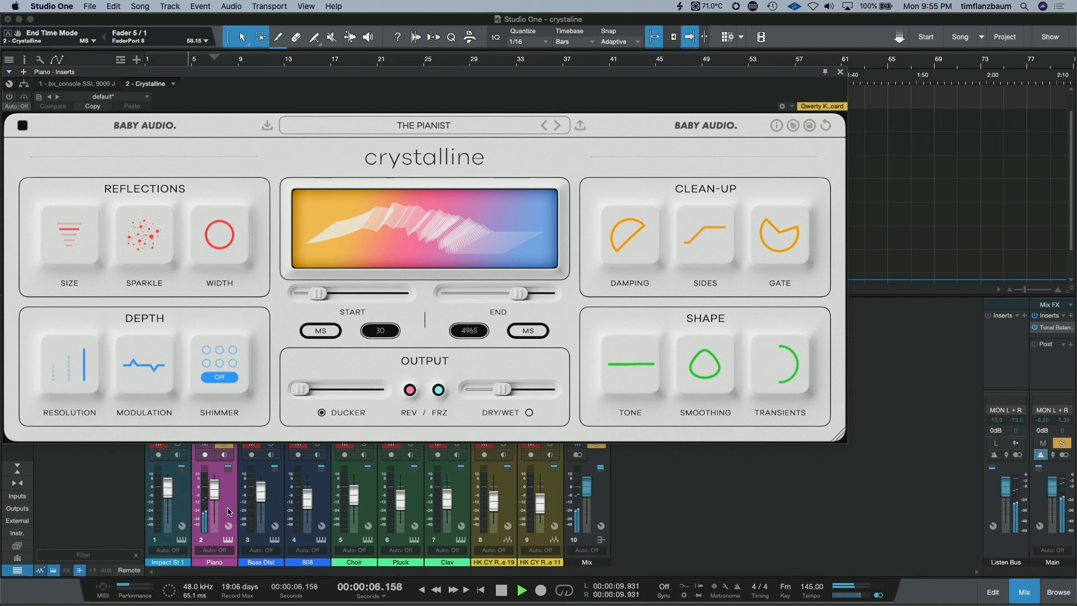
pyautogui.press('space')
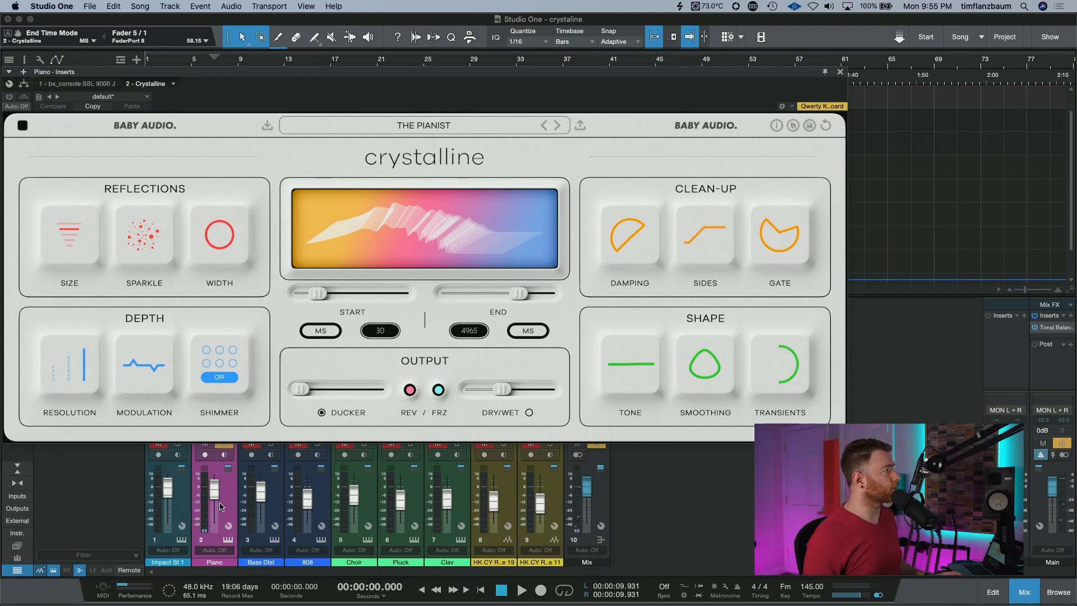
# Activate Crystalline on the Piano track and compare the sound with its bypass on and off during playback
pyautogui.click(9, 97)
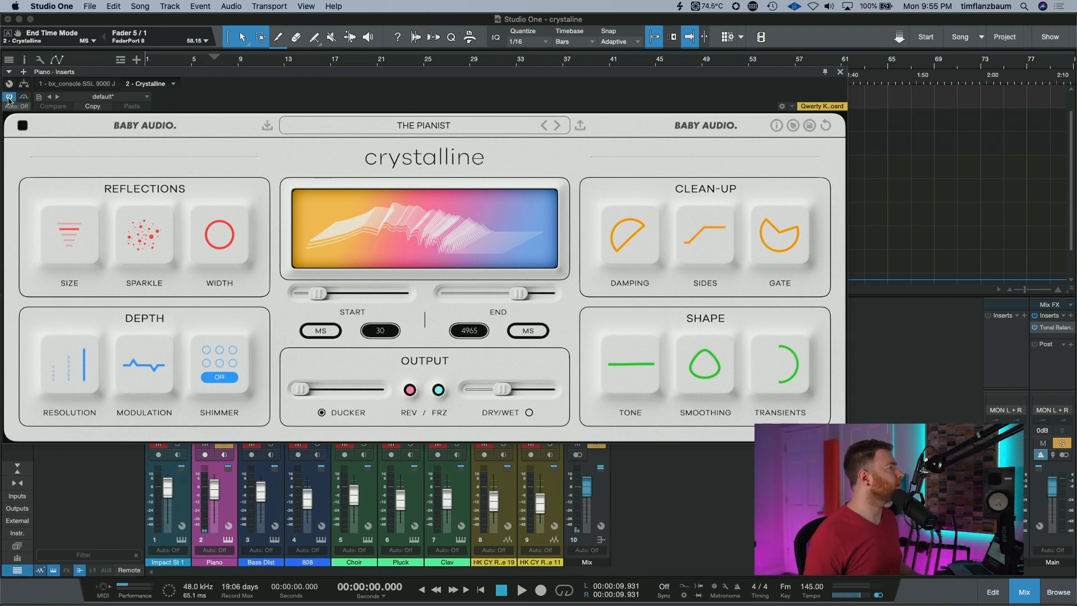
pyautogui.press('space')
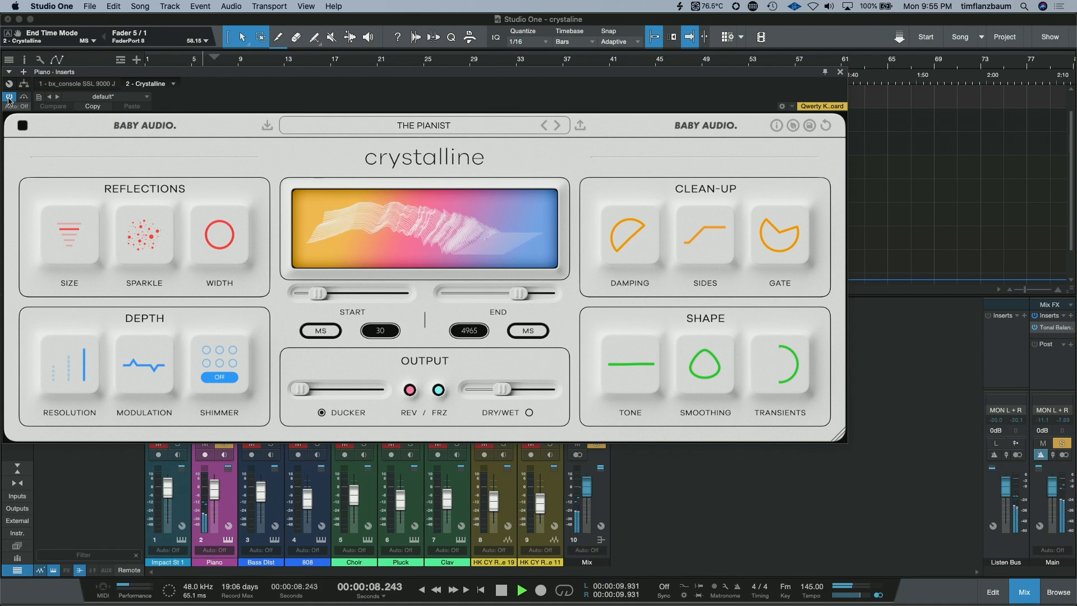
pyautogui.click(24, 98)
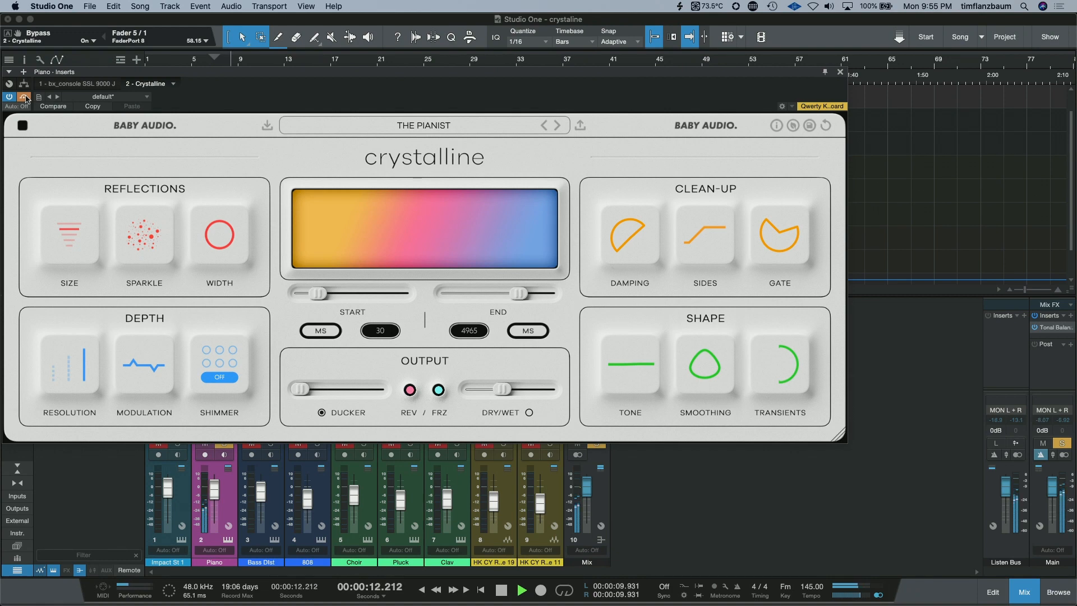
pyautogui.click(24, 98)
# Set the Piano reverb's dry/wet mix to about 29%, ducker to 19% and start time to 49 ms during playback
pyautogui.moveTo(504, 389); pyautogui.dragTo(495, 391)
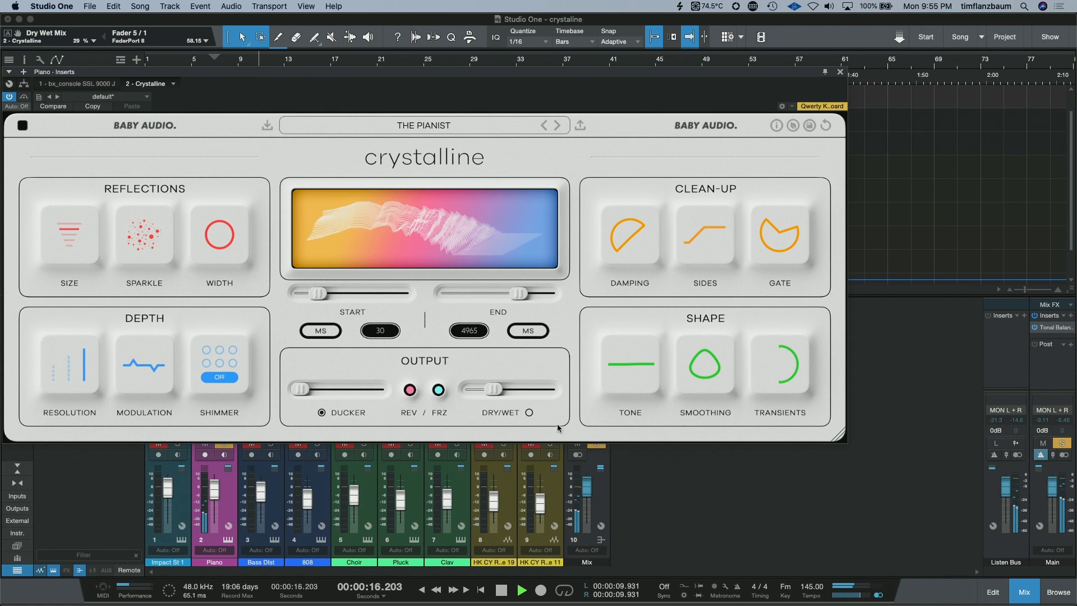
pyautogui.moveTo(301, 389); pyautogui.dragTo(316, 398)
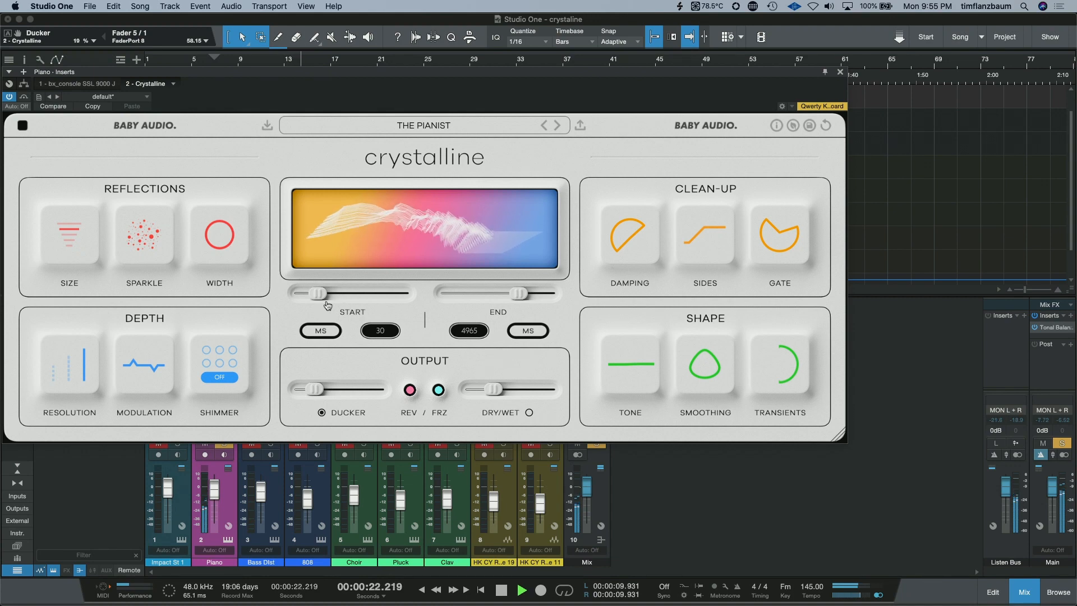
pyautogui.moveTo(318, 294); pyautogui.dragTo(325, 306)
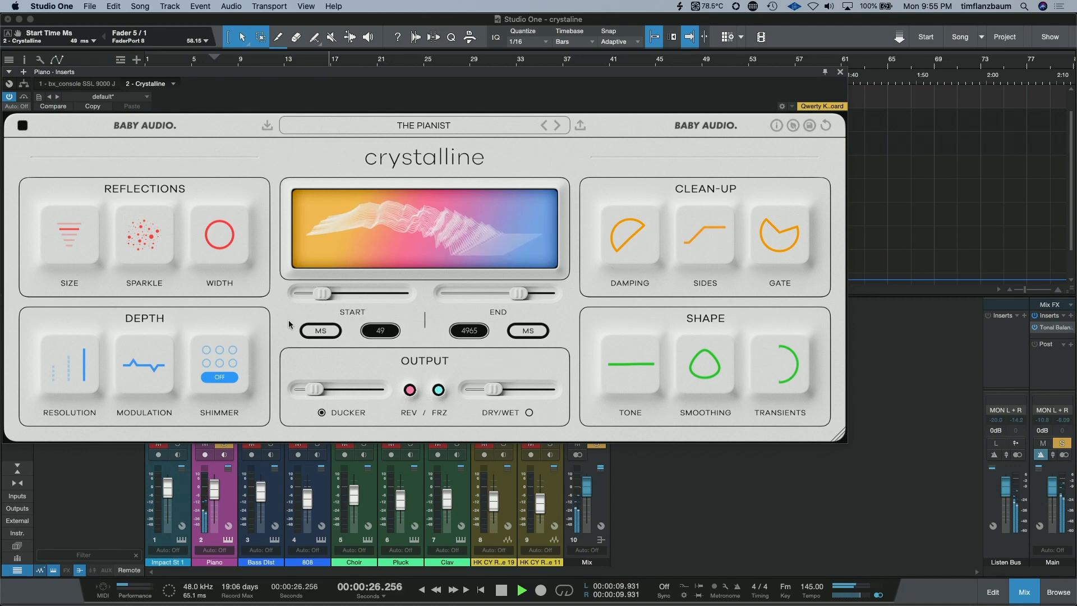
pyautogui.press('space')
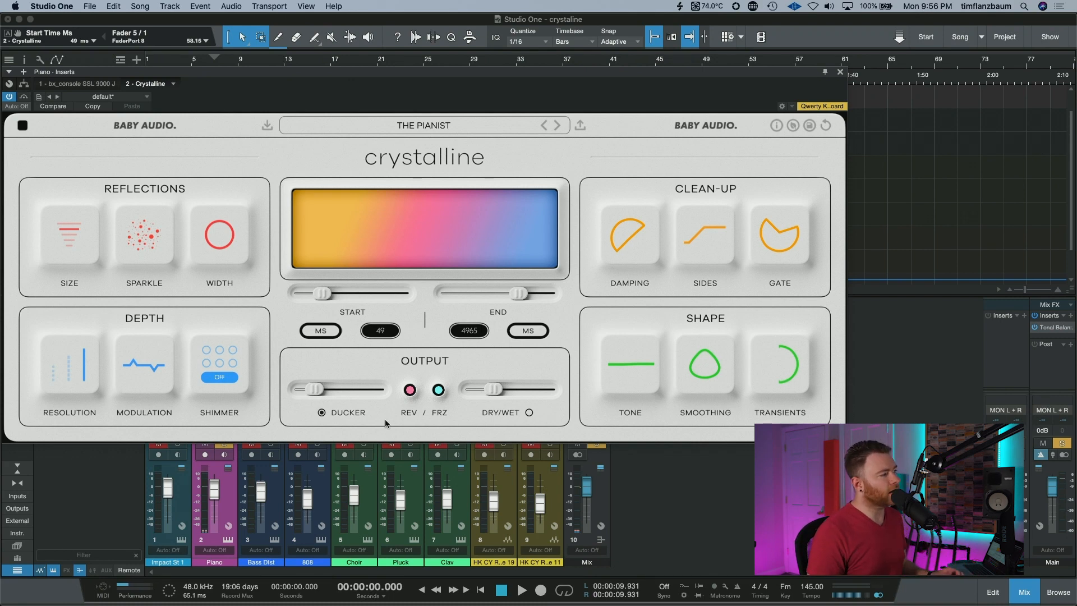
# Enlarge the Crystalline window of the Impact St 1 track and briefly play the track from the beginning
pyautogui.moveTo(319, 402)
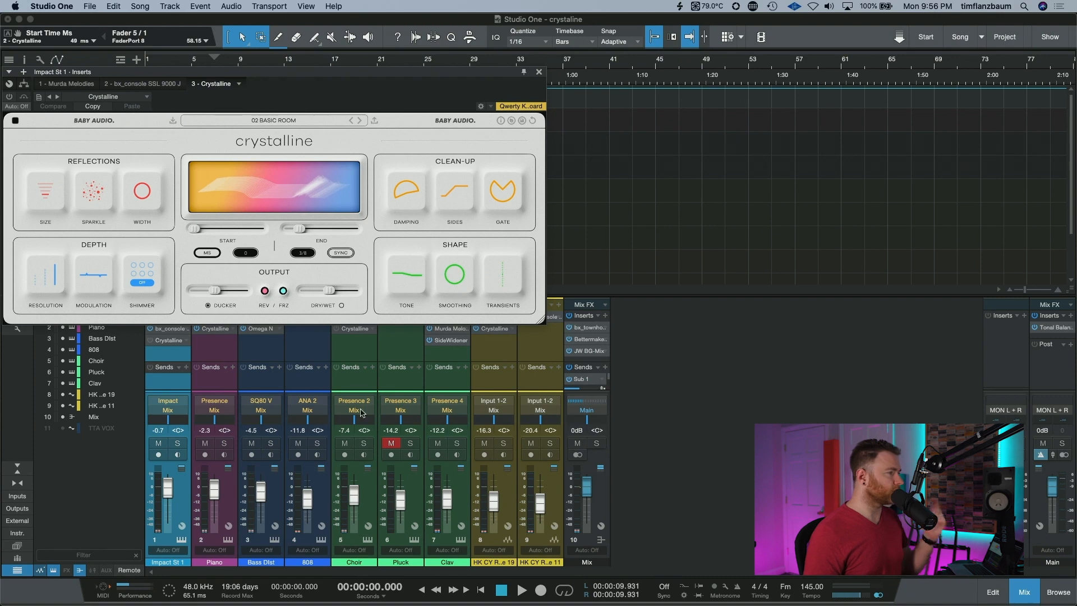
pyautogui.moveTo(542, 320); pyautogui.dragTo(760, 409)
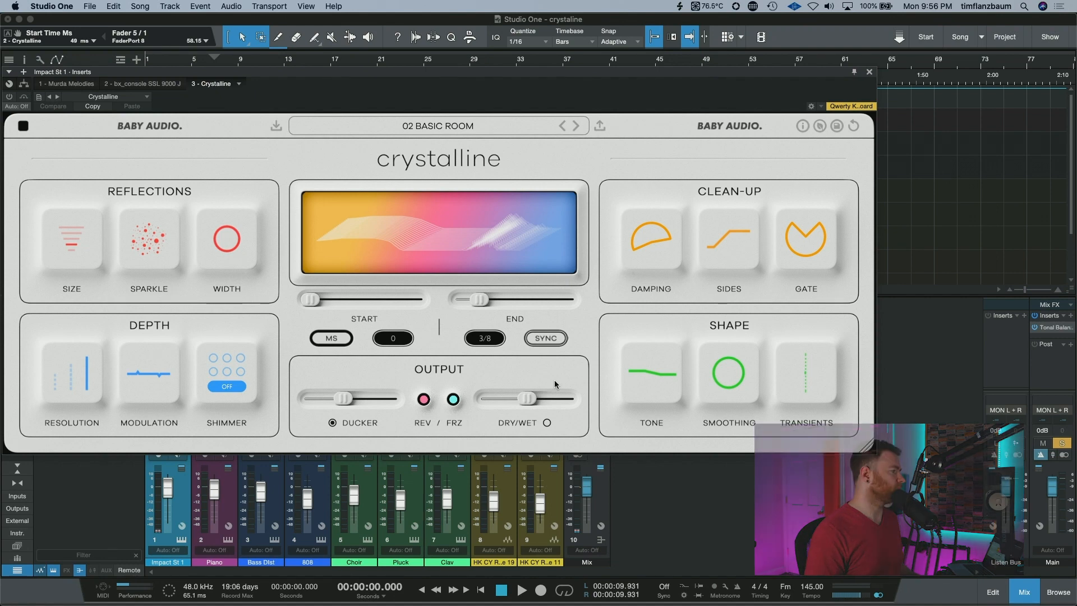
pyautogui.press('space')
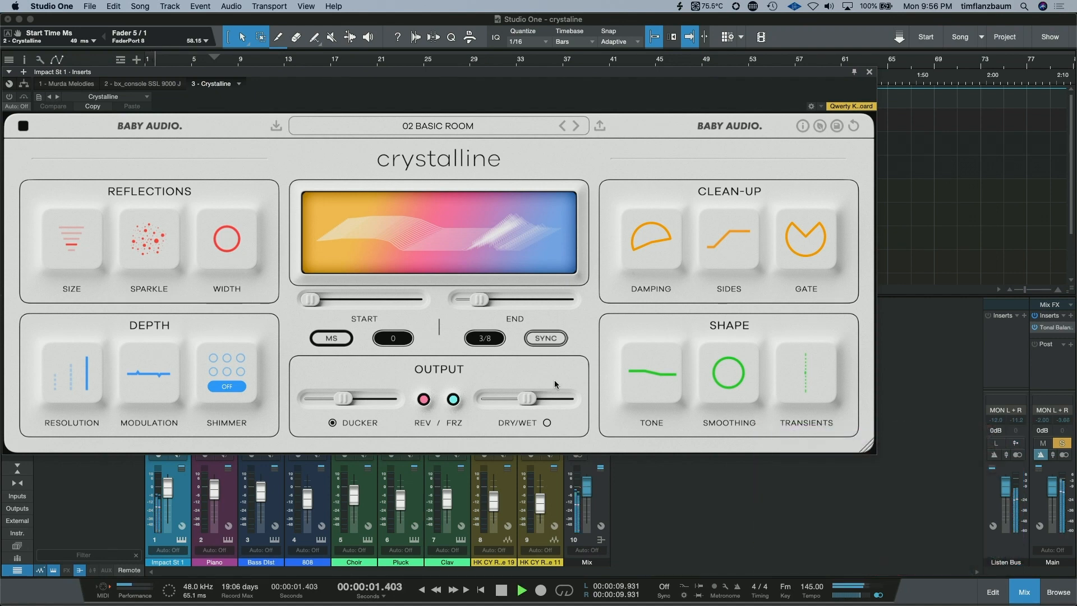
pyautogui.press('space')
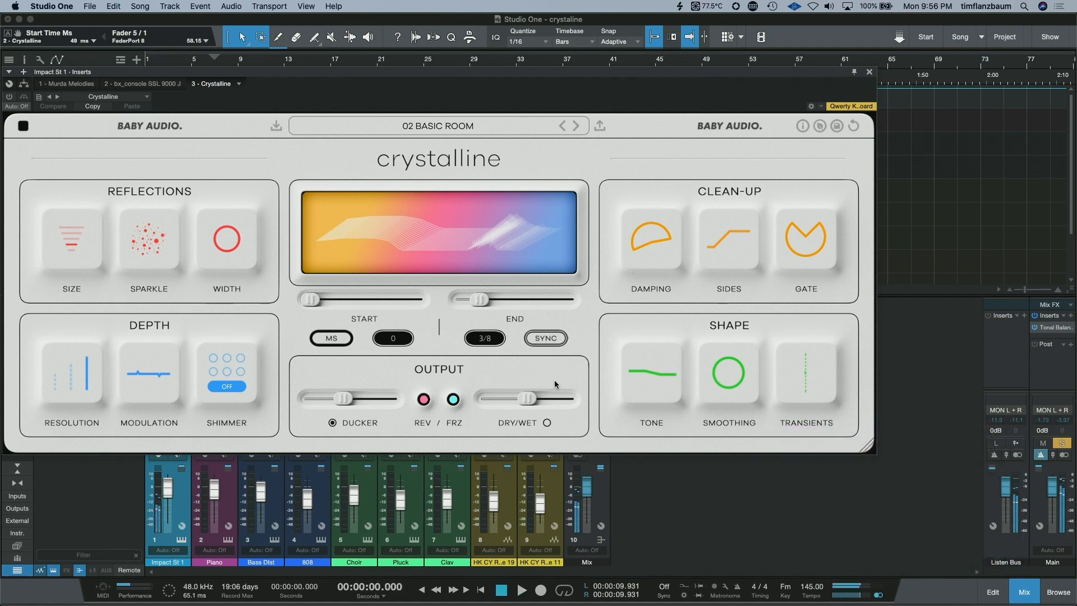
# Move the playback position to bar 9 and play the Impact St 1 track with Crystalline off
pyautogui.click(238, 61)
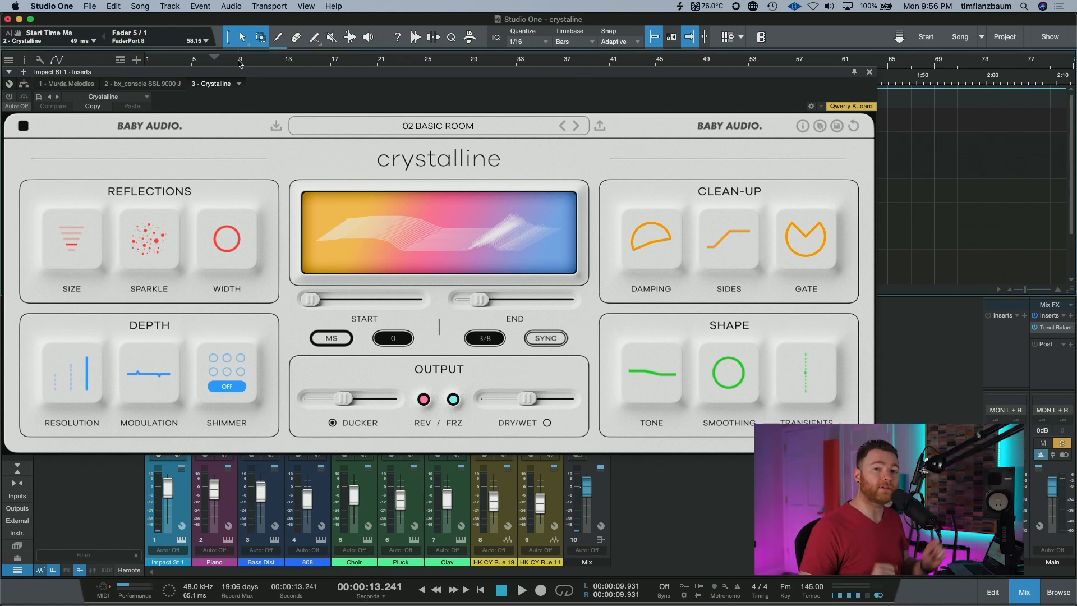
pyautogui.press('space')
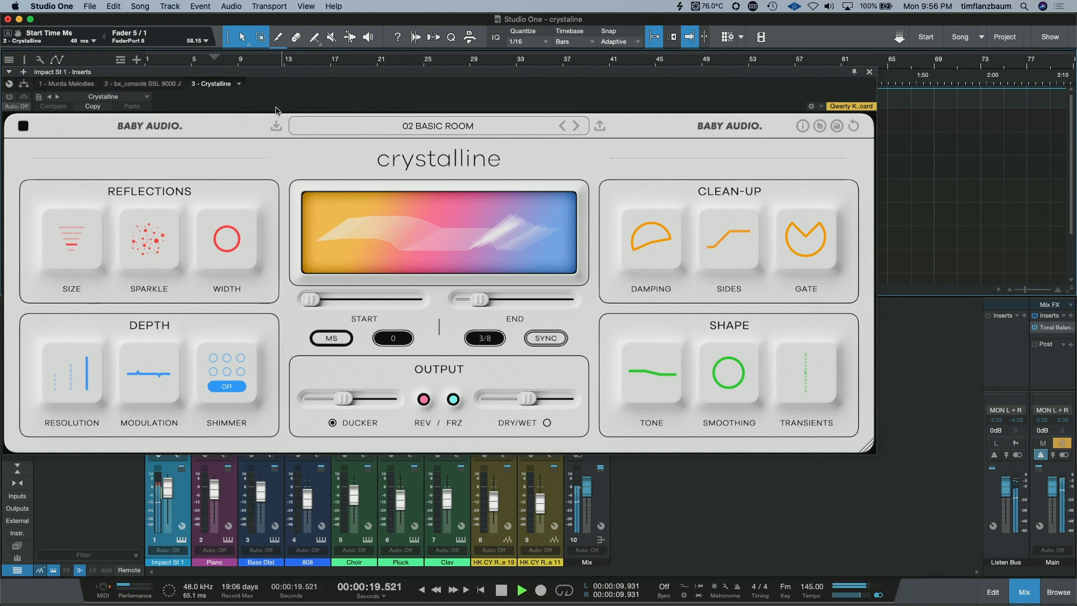
pyautogui.press('space')
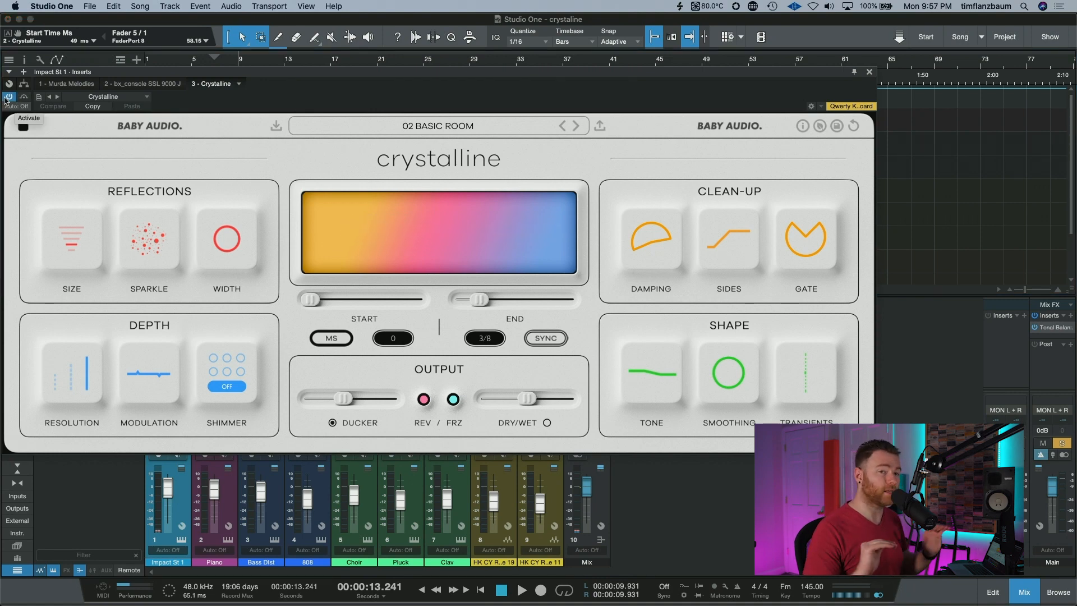
# Activate Crystalline on Impact St 1 and raise the high end of its tone control during playback
pyautogui.click(8, 97)
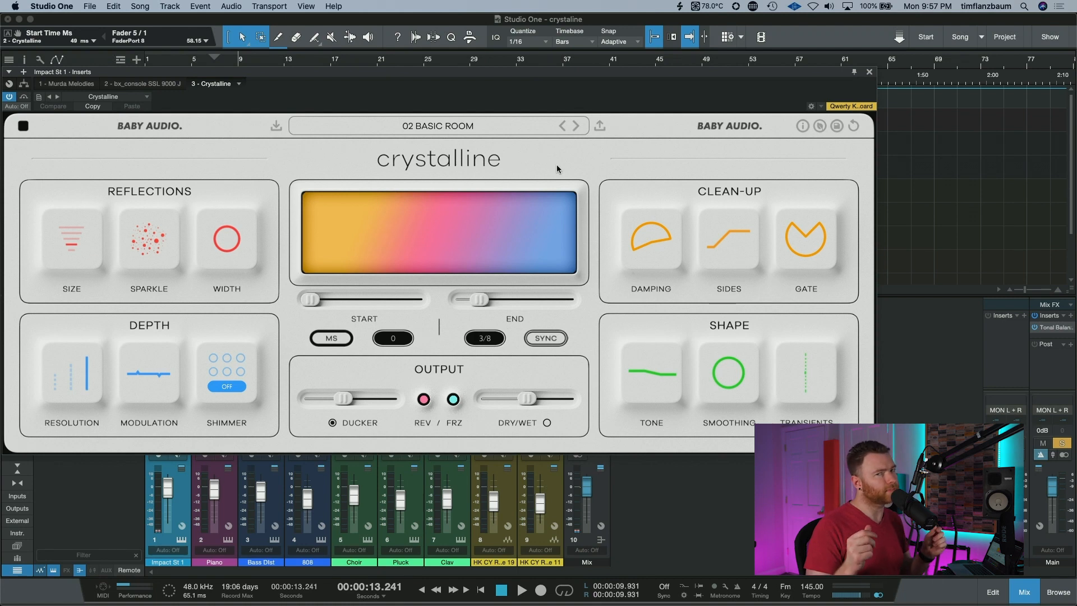
pyautogui.press('space')
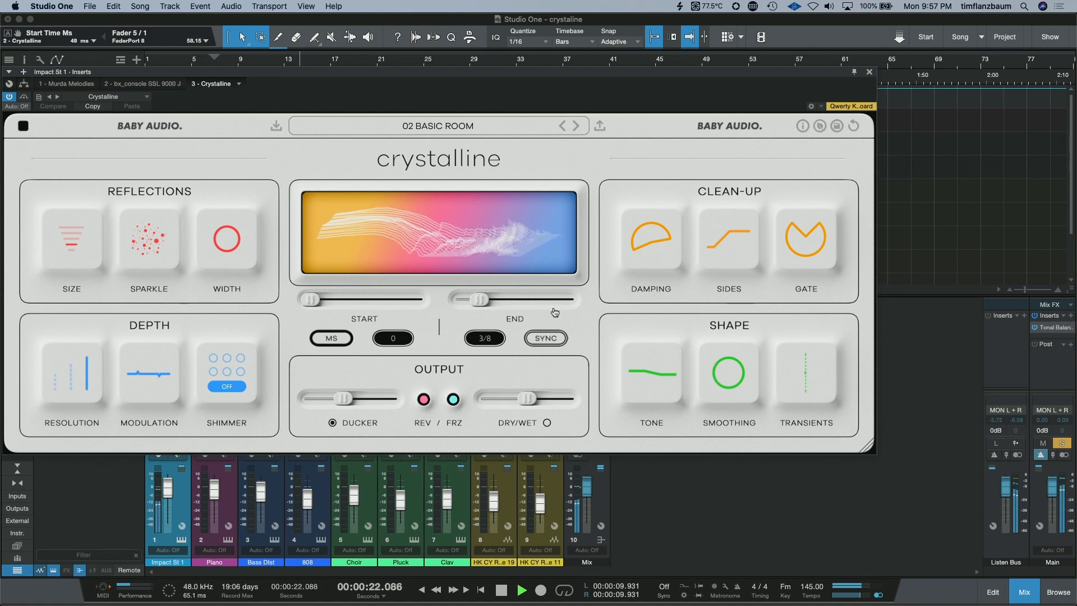
pyautogui.moveTo(647, 383)
pyautogui.moveTo(648, 383); pyautogui.dragTo(642, 317)
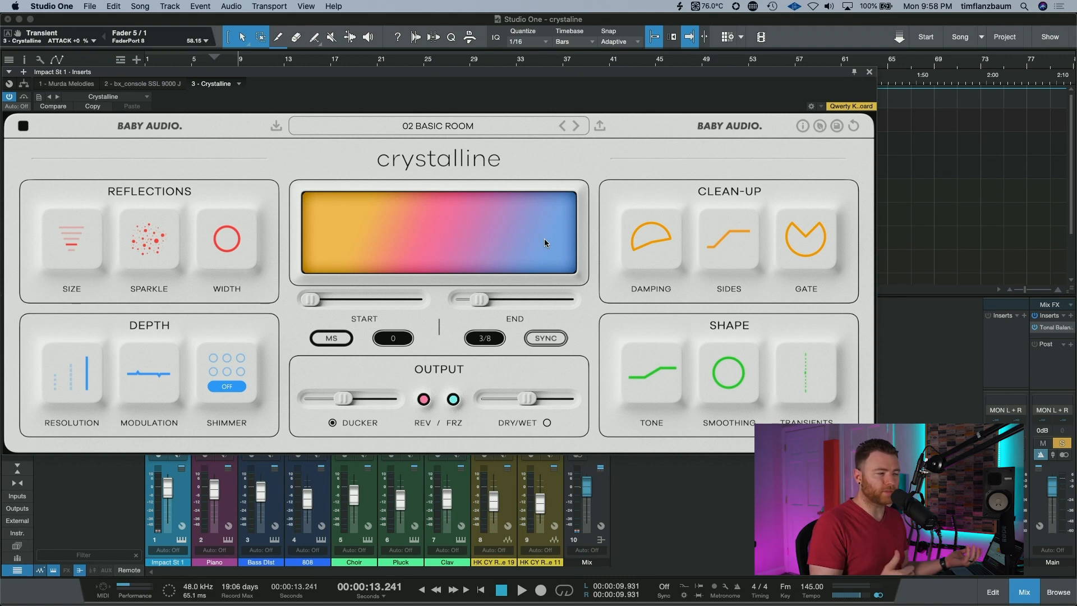
# Set the Impact St 1 reverb's damping to a 235 Hz high-pass and an 8916 Hz low-pass
pyautogui.moveTo(642, 245)
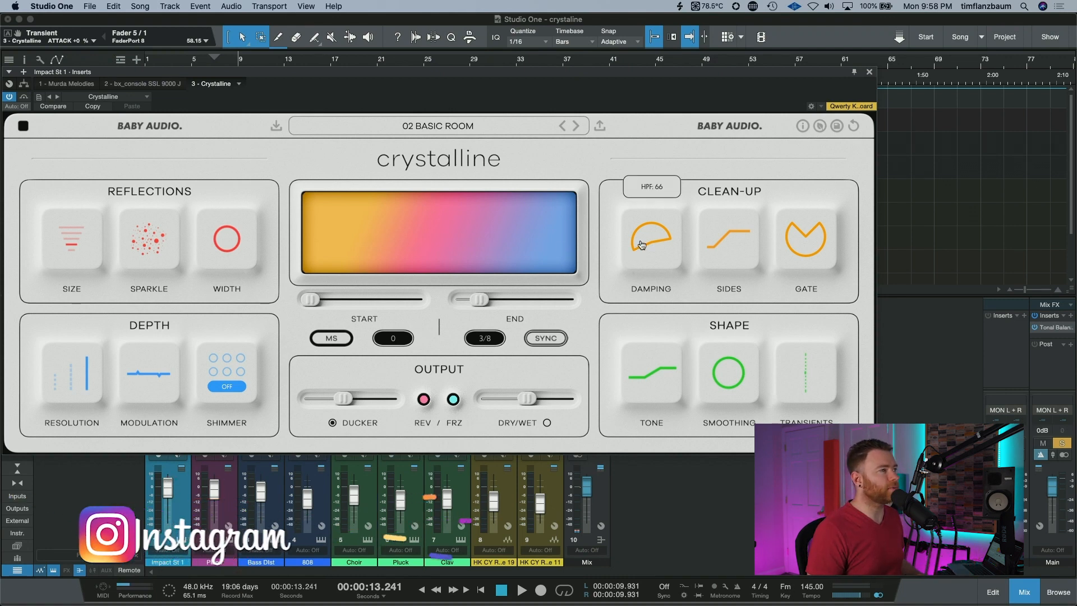
pyautogui.moveTo(641, 245); pyautogui.dragTo(639, 201)
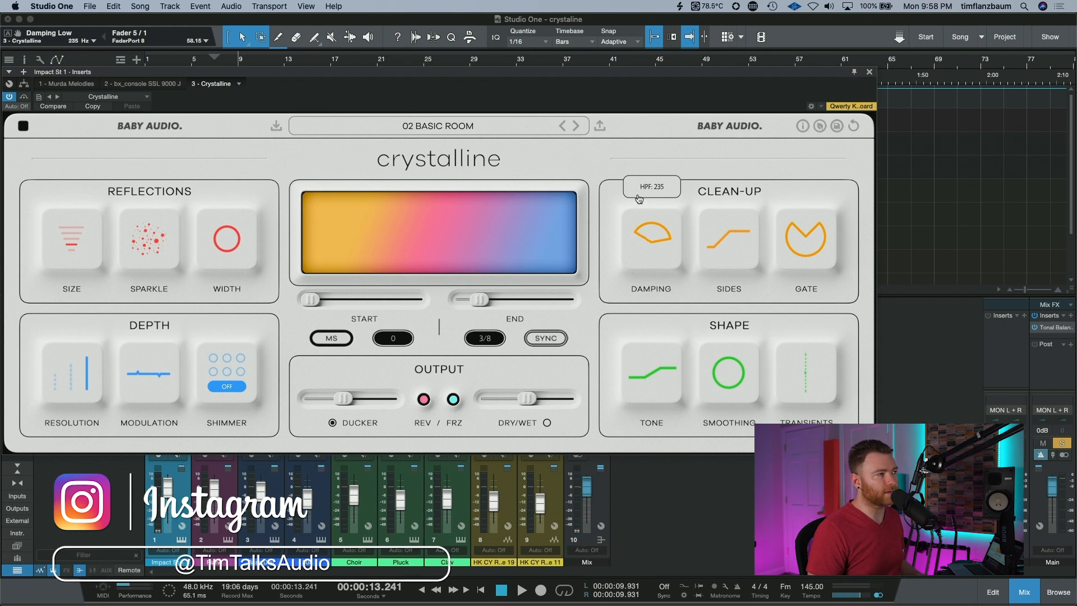
pyautogui.moveTo(660, 247)
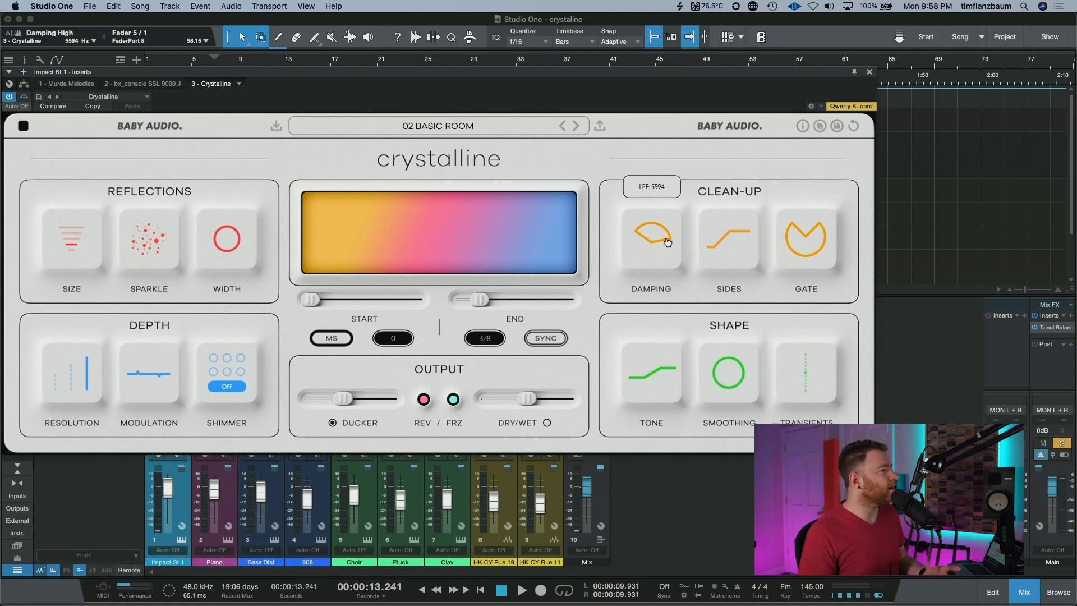
pyautogui.moveTo(667, 242); pyautogui.dragTo(666, 259)
pyautogui.moveTo(676, 222); pyautogui.dragTo(658, 203)
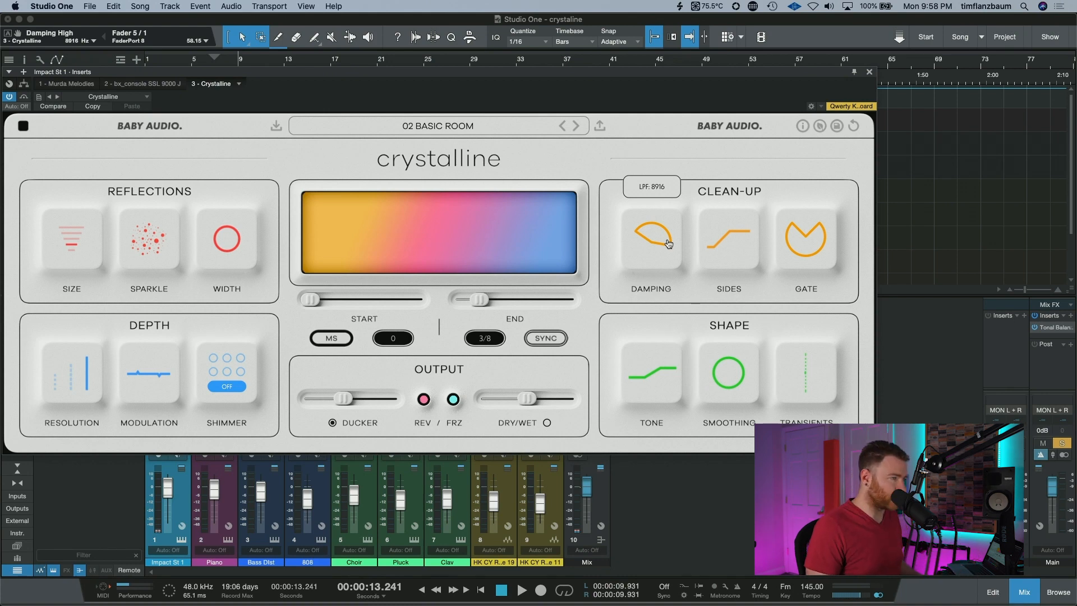
# Set the clean-up sides control to 417 Hz and play the Impact St 1 track with the adjusted reverb
pyautogui.moveTo(722, 254); pyautogui.dragTo(726, 216)
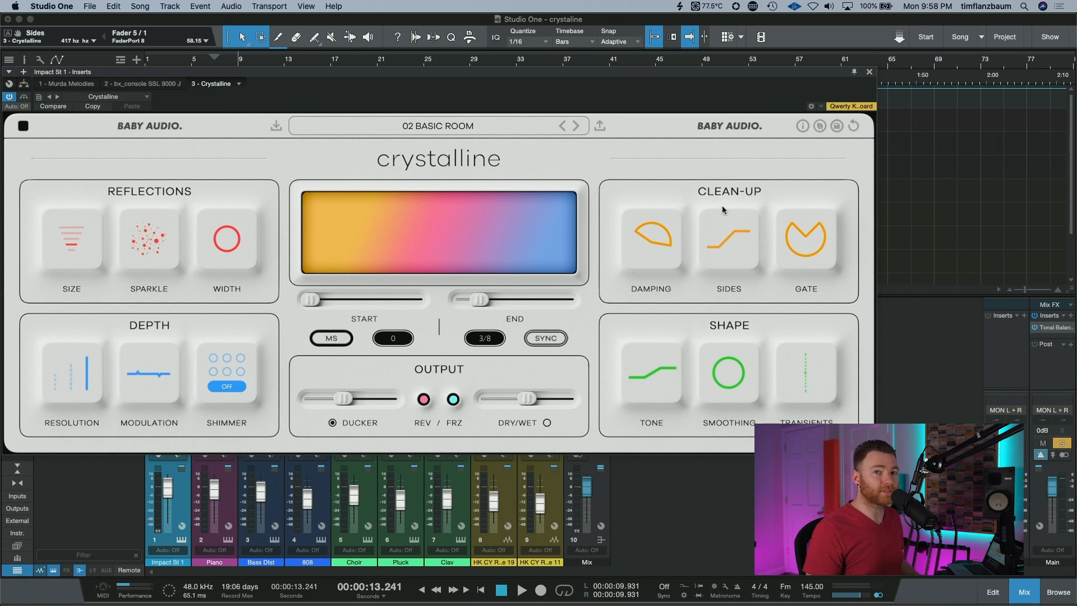
pyautogui.press('space')
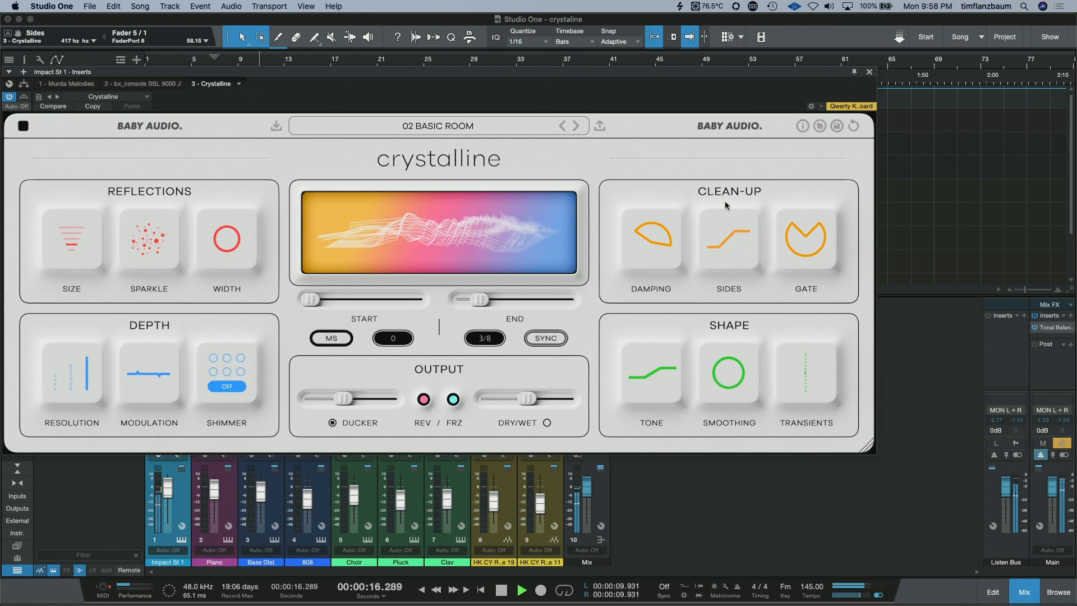
pyautogui.press('space')
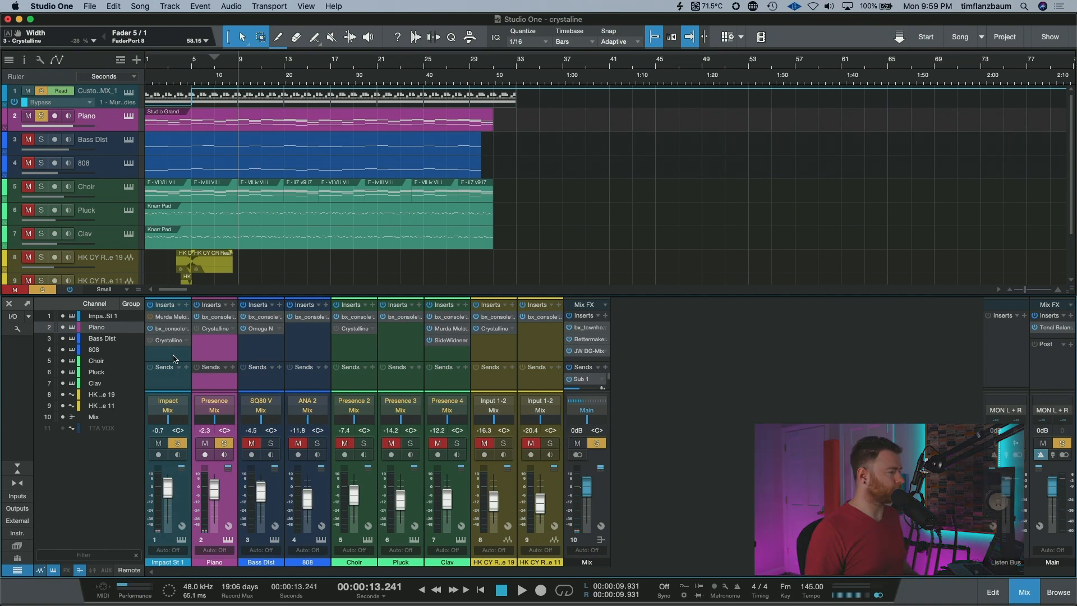
# Play the soloed Impact St 1 and Piano tracks together from bar 9 with Crystalline off and on
pyautogui.press('space')
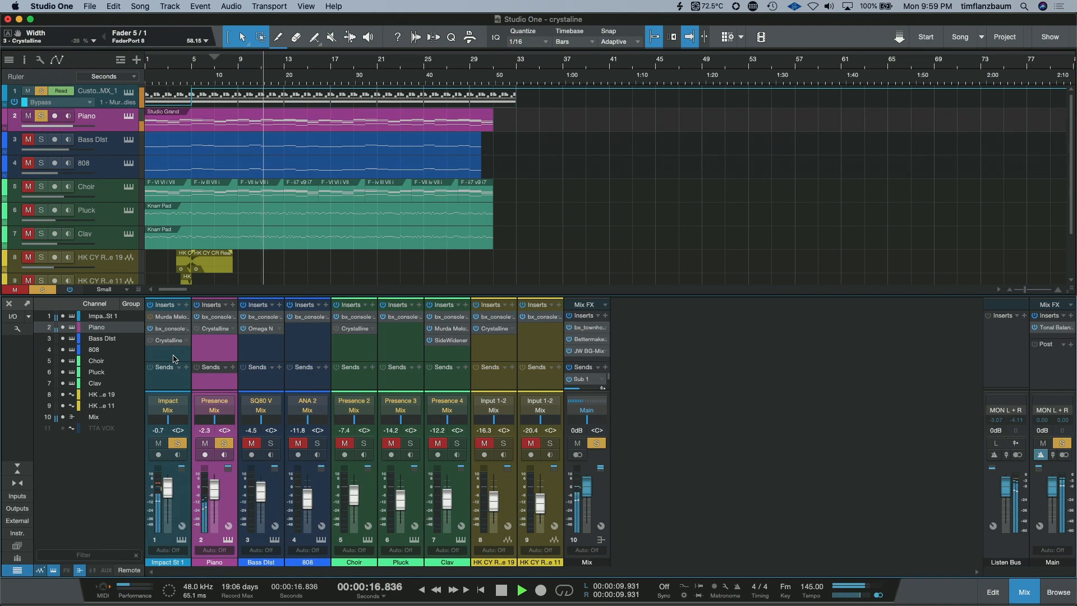
pyautogui.press('space')
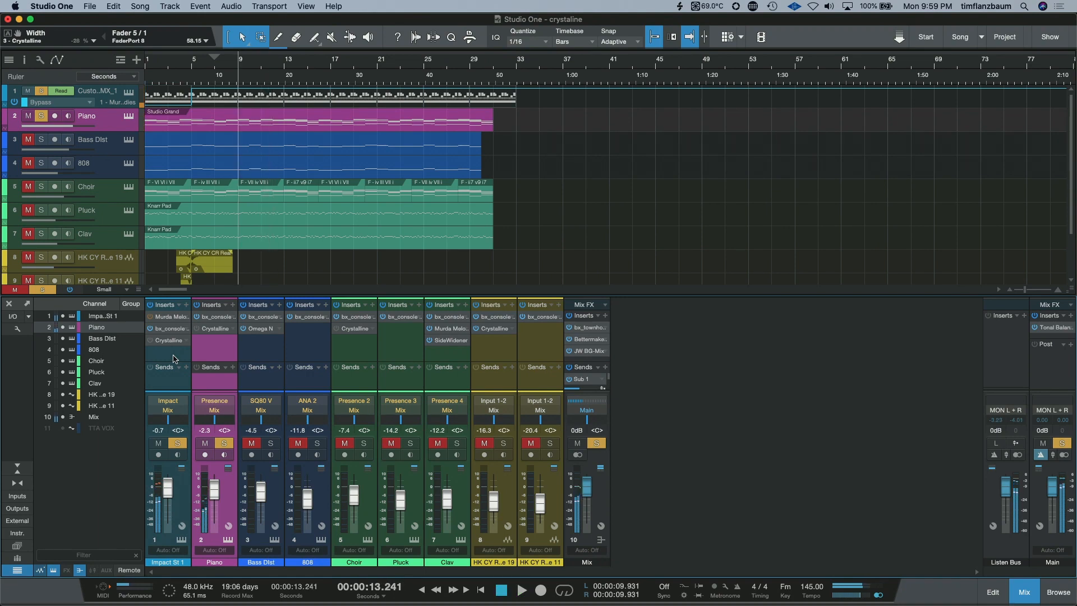
pyautogui.press('space')
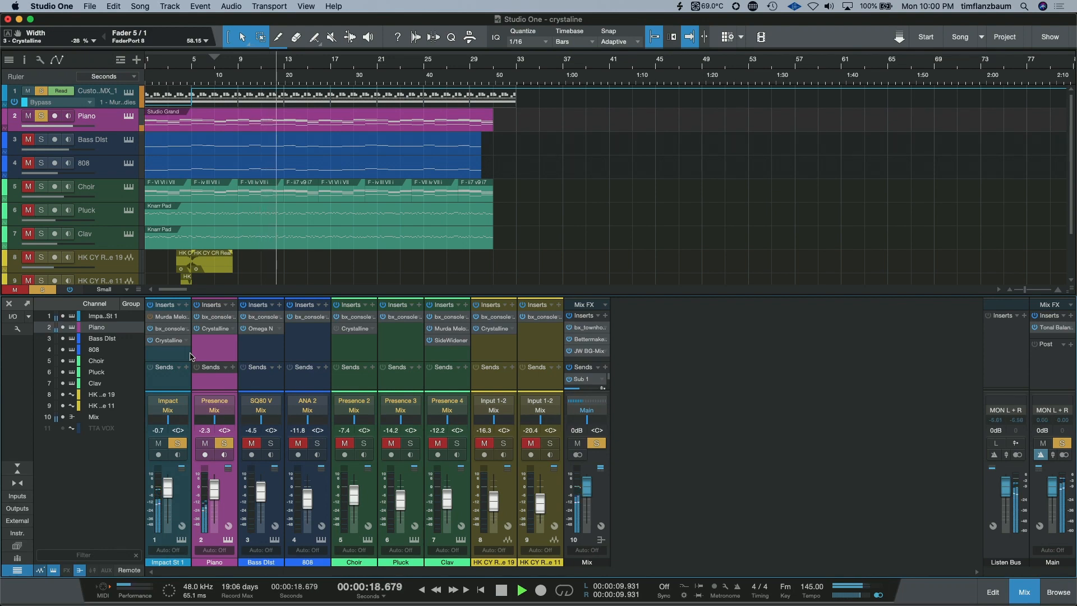
pyautogui.press('space')
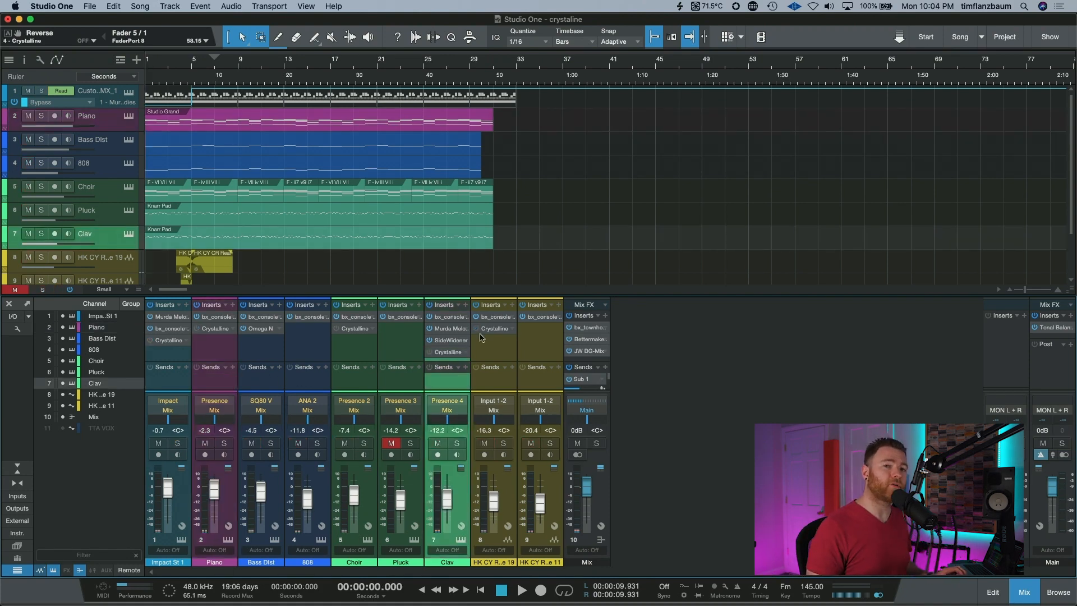
# Play the full mix from the beginning with Crystalline off on every track
pyautogui.press('space')
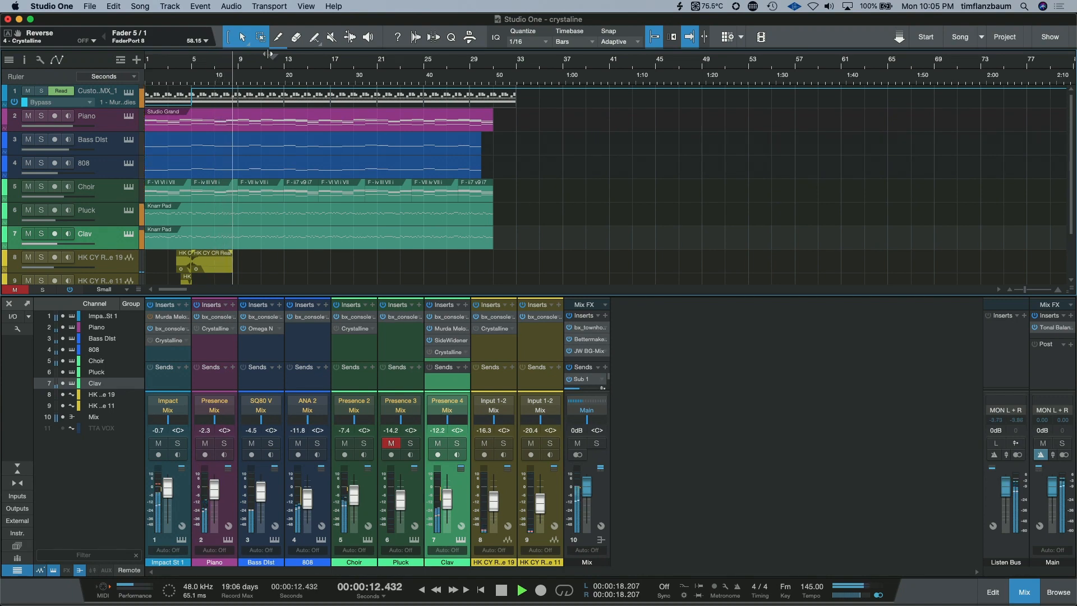
pyautogui.press('space')
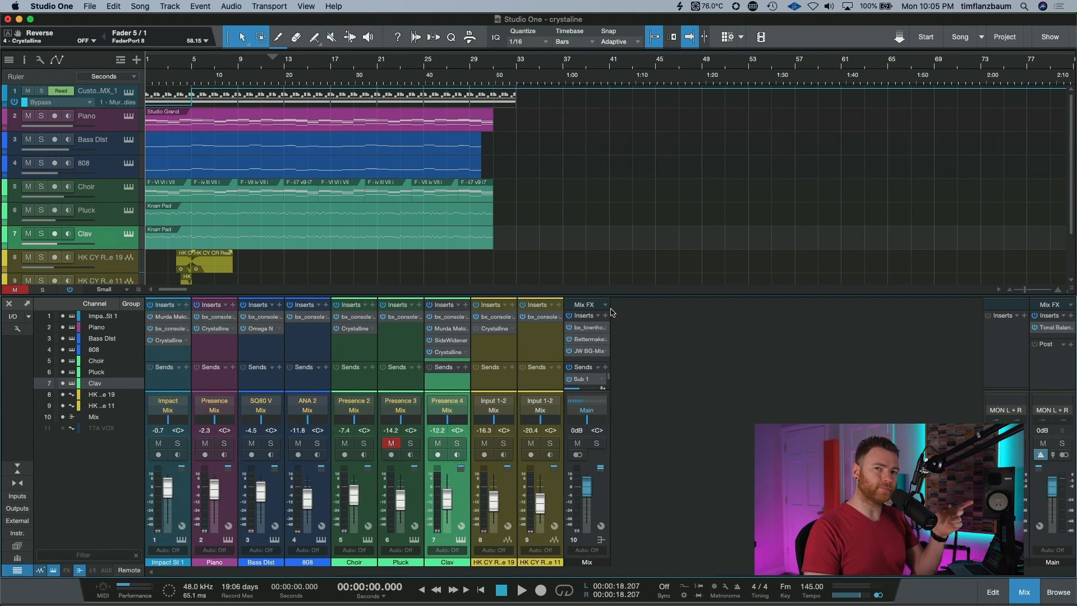
# Play the full mix with Crystalline on, raising the Clav reverb's dry/wet mix and setting the Clav channel's volume to -8.0 dB
pyautogui.press('space')
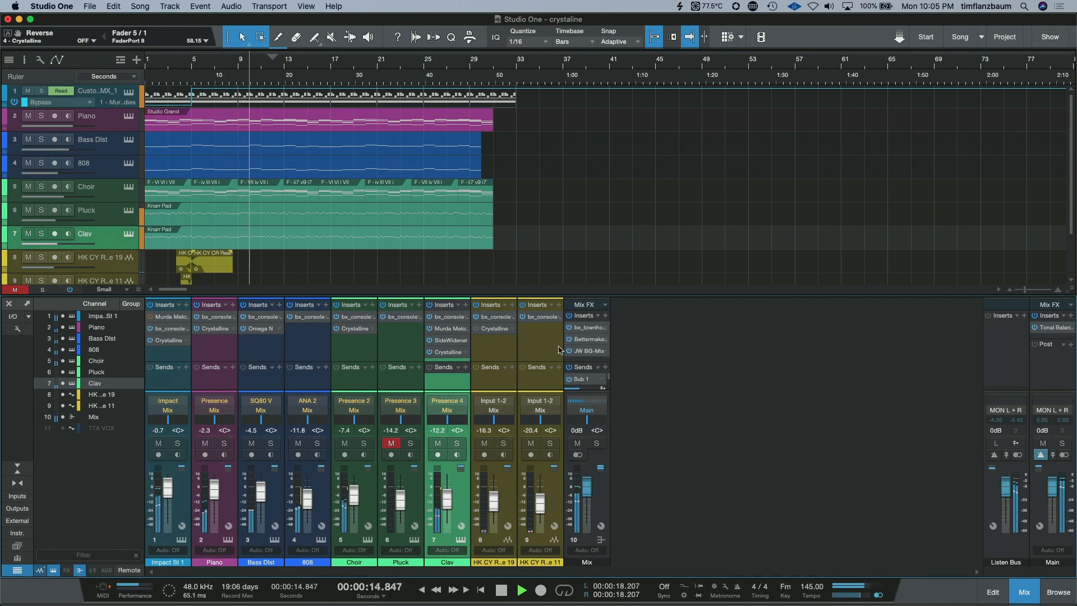
pyautogui.click(448, 352)
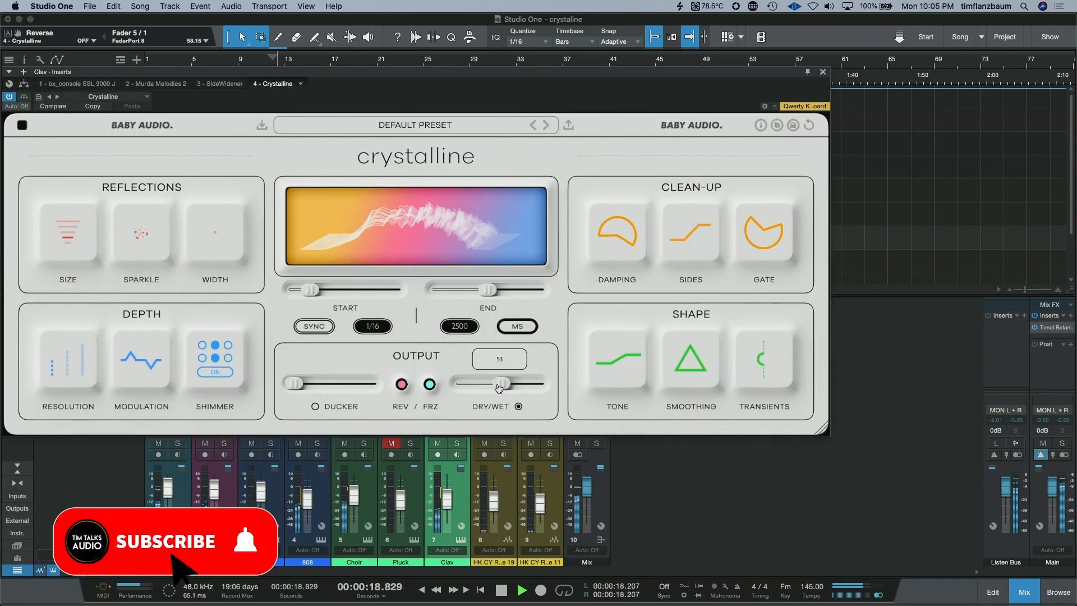
pyautogui.moveTo(499, 388); pyautogui.dragTo(508, 386)
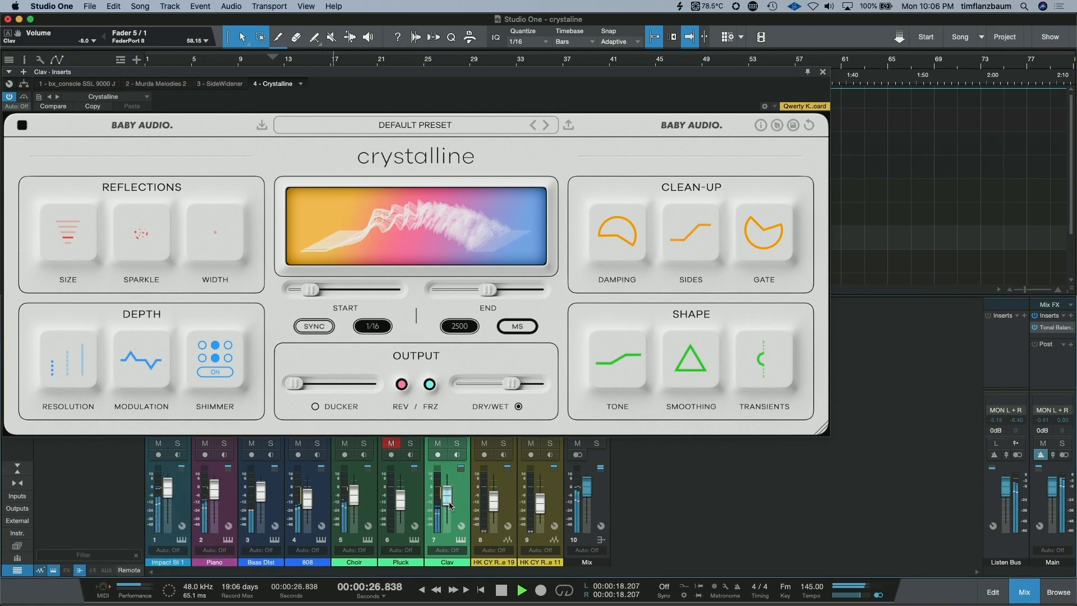
# Reset the Clav reverb's transients, set its gate threshold to -48 dB and finish the full-mix playback
pyautogui.doubleClick(769, 378)
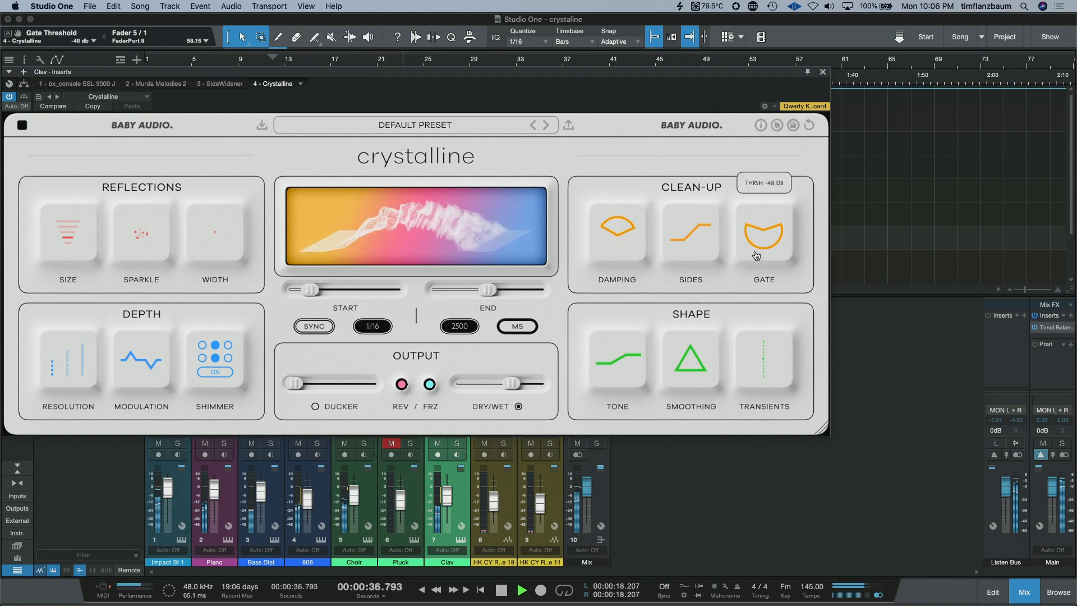
pyautogui.click(823, 72)
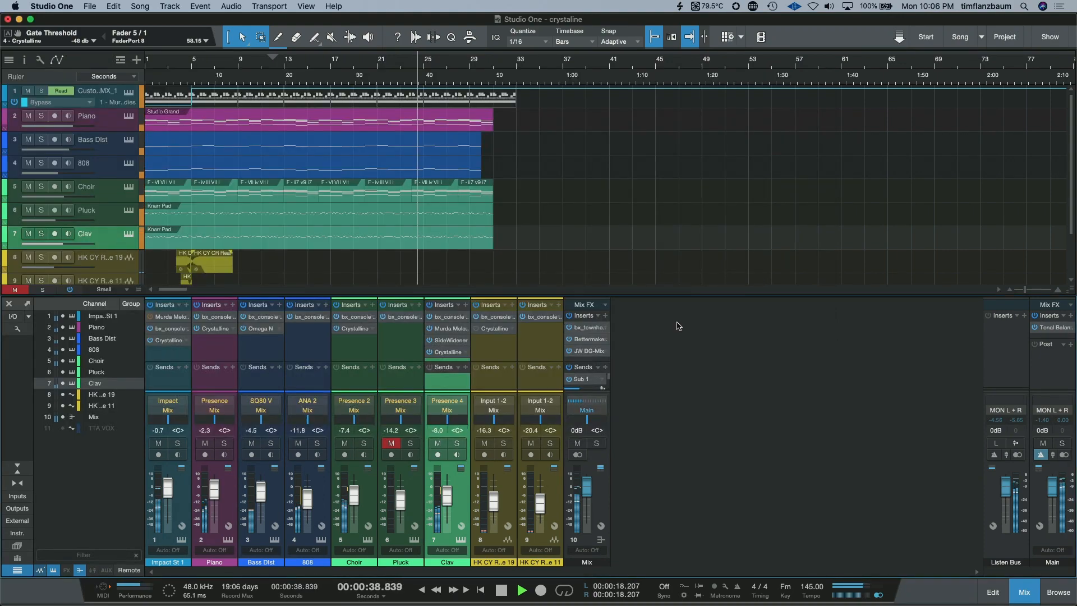
pyautogui.press('space')
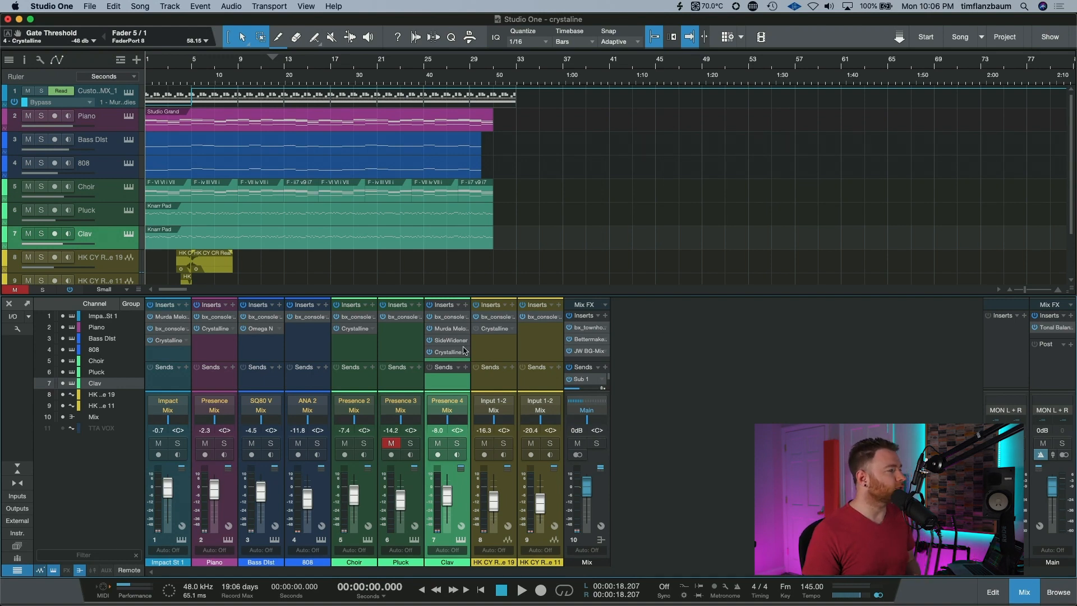
# Examine the factory presets and the artist preset banks in the Crystalline reverb on the HK CY Reverse 19 track
pyautogui.click(495, 329)
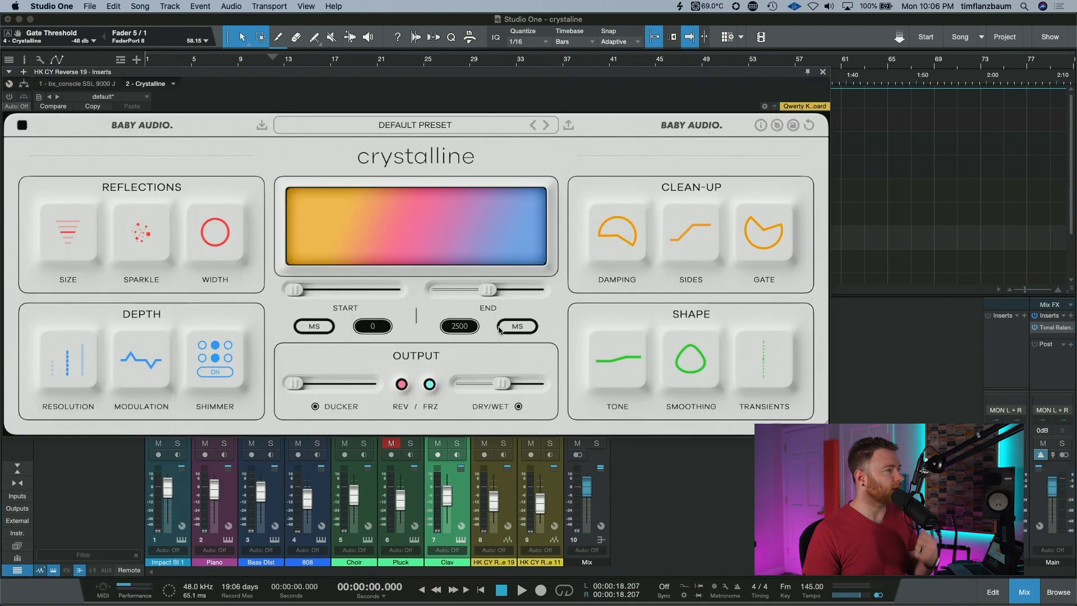
pyautogui.click(410, 128)
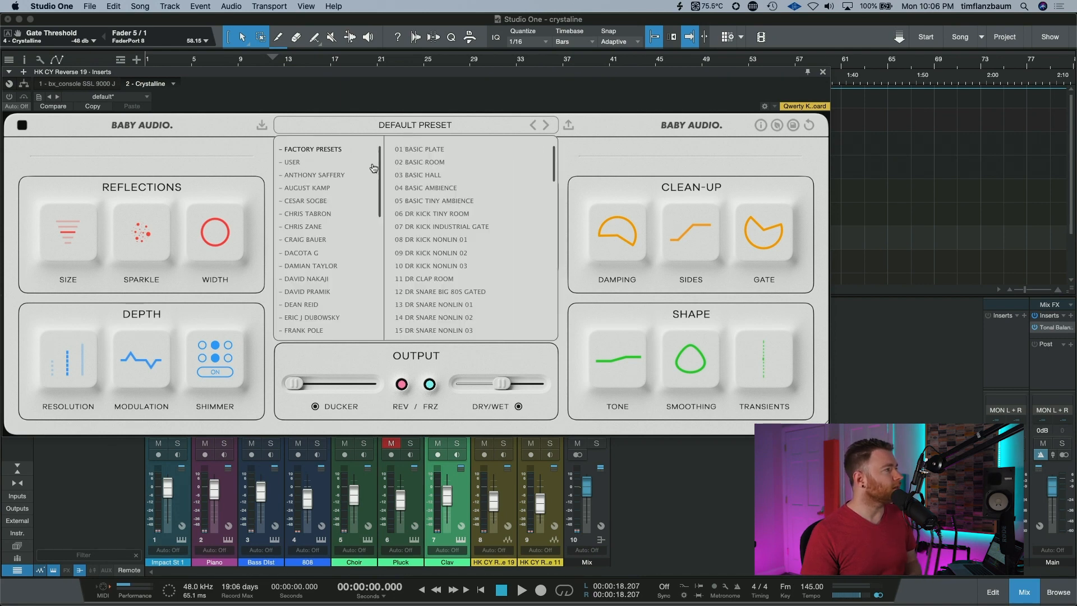
pyautogui.moveTo(553, 158); pyautogui.dragTo(551, 348)
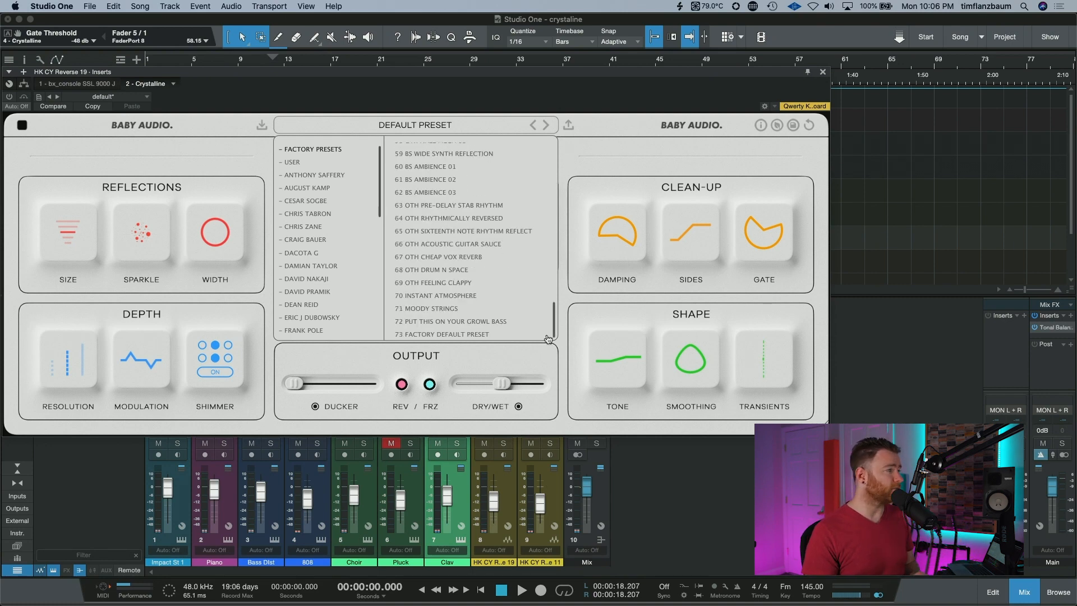
pyautogui.moveTo(380, 202); pyautogui.dragTo(376, 279)
pyautogui.scroll(10, 365, 240)
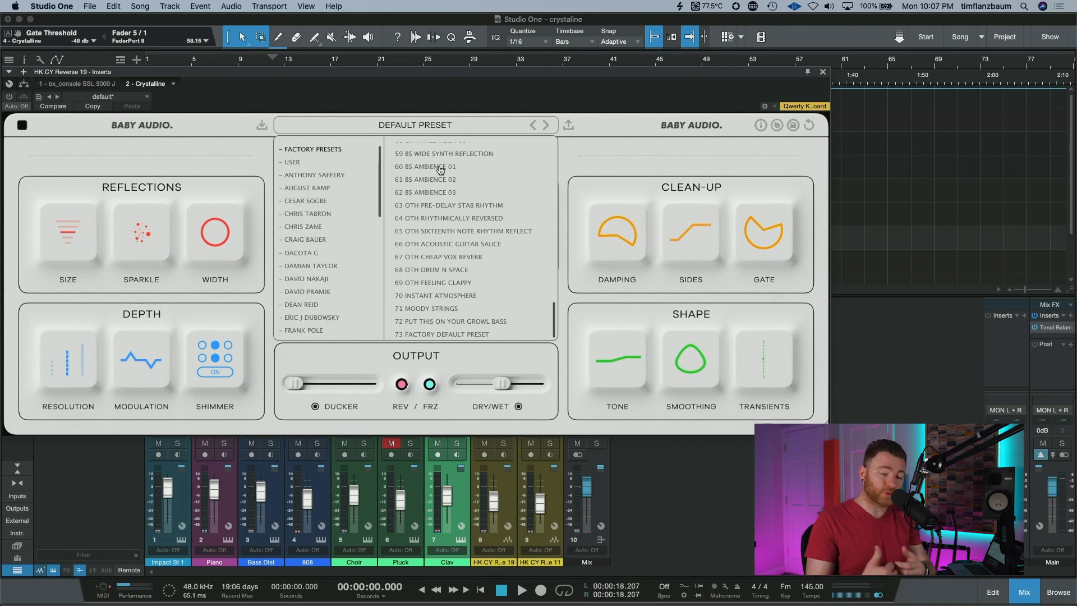